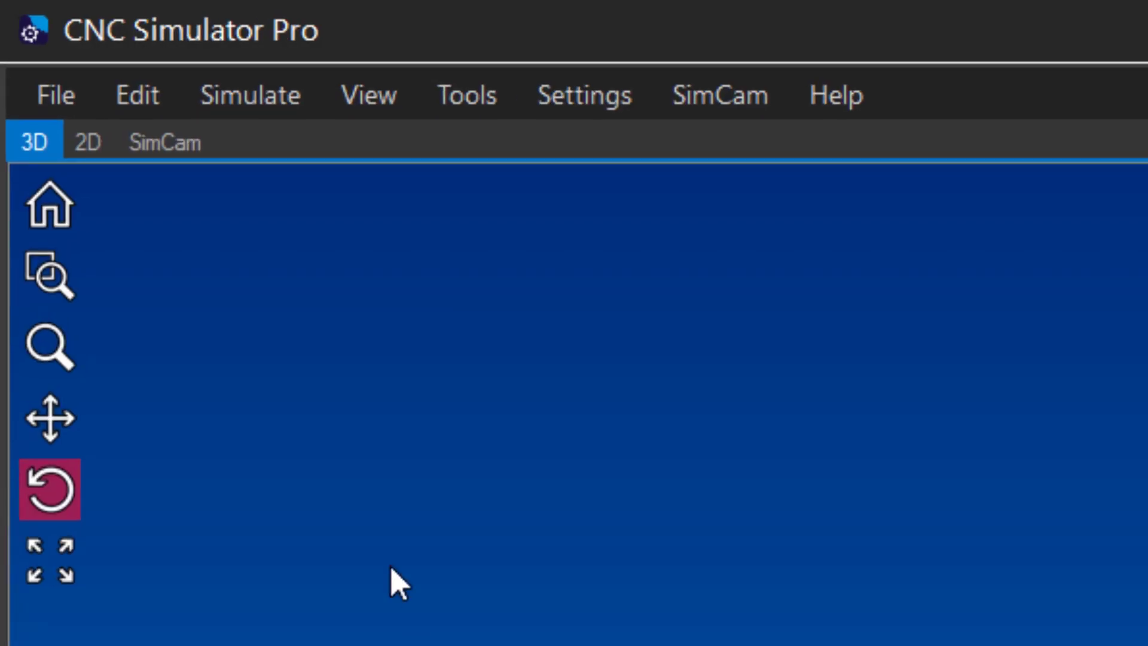
Open the Settings menu in the main window's menu bar.
{"action": "left_click", "coordinate": [602, 101]}
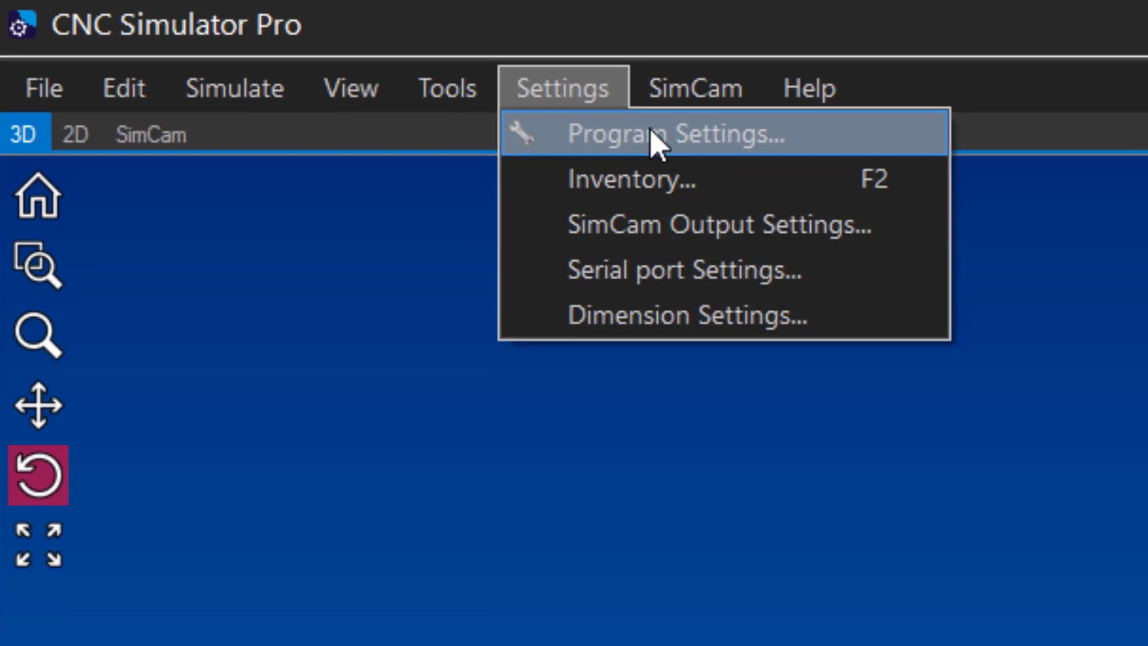
In Program Settings, preview Crimson then DarkSeaGreen backgrounds, then turn own background colour off.
{"action": "left_click", "coordinate": [658, 144]}
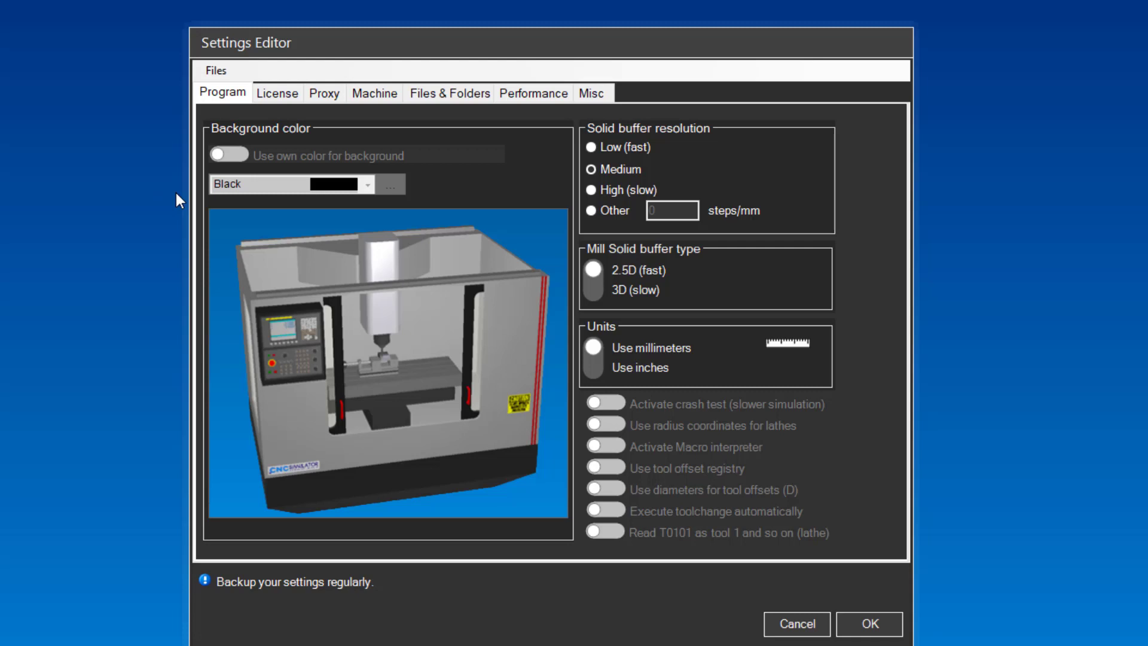
{"action": "left_click", "coordinate": [233, 153]}
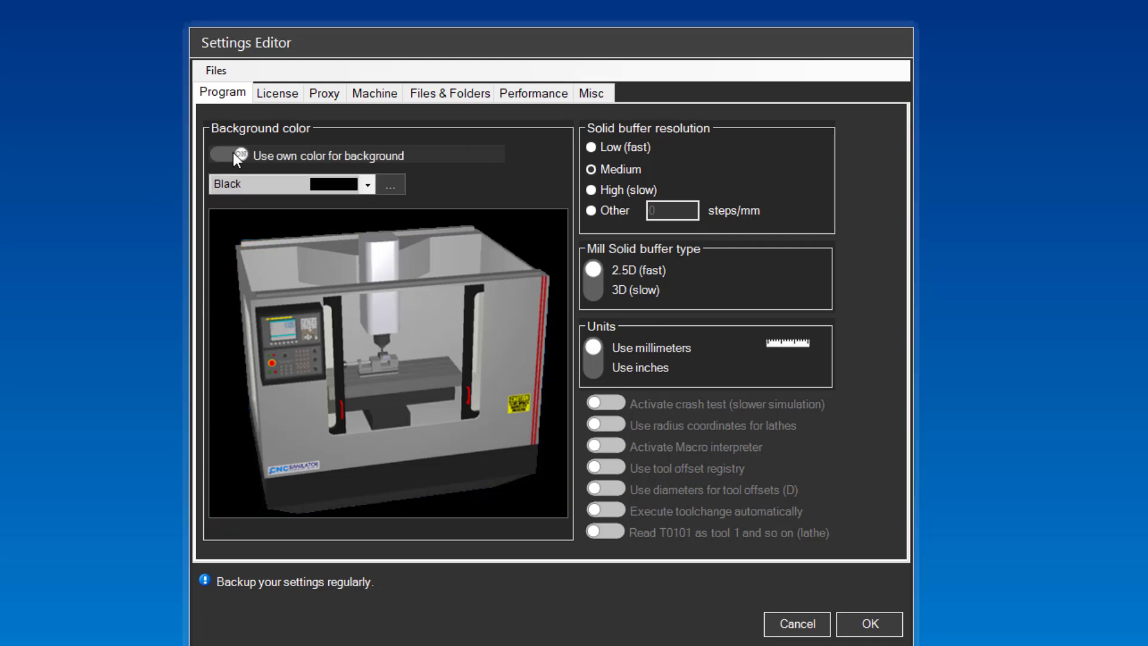
{"action": "left_click", "coordinate": [368, 189]}
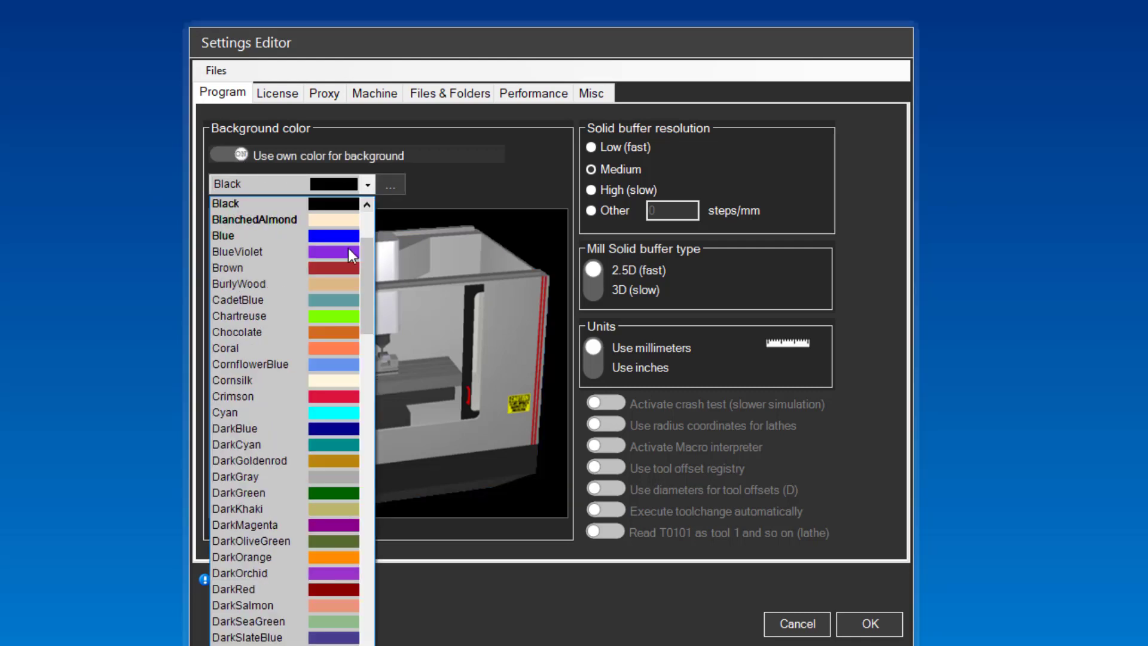
{"action": "left_click", "coordinate": [347, 397]}
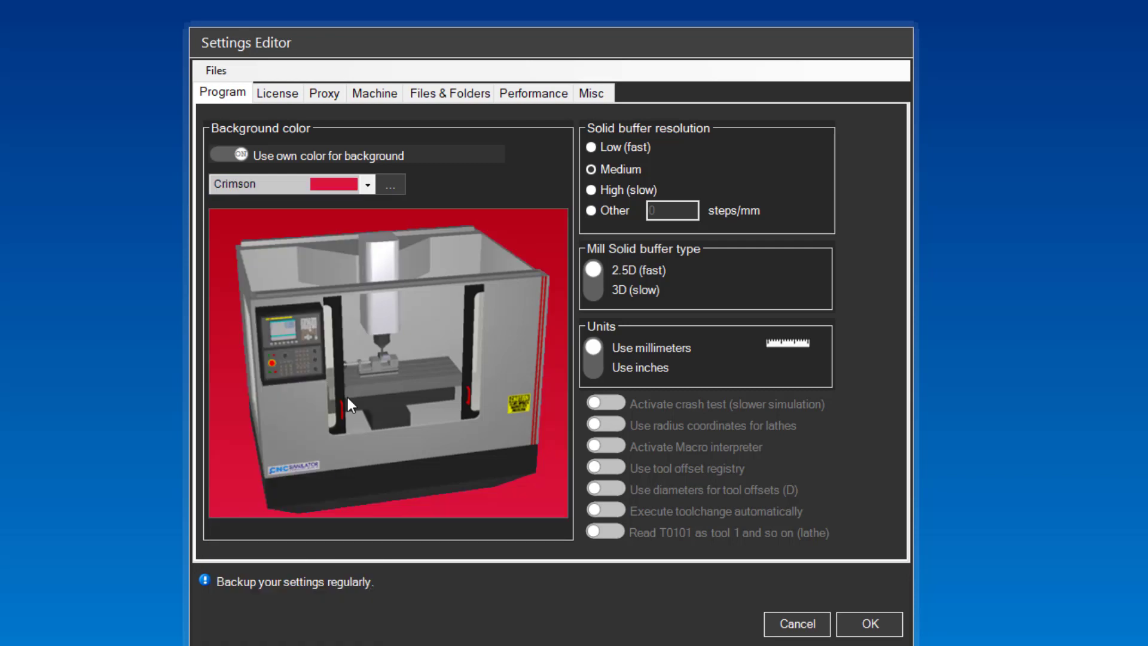
{"action": "left_click", "coordinate": [367, 191]}
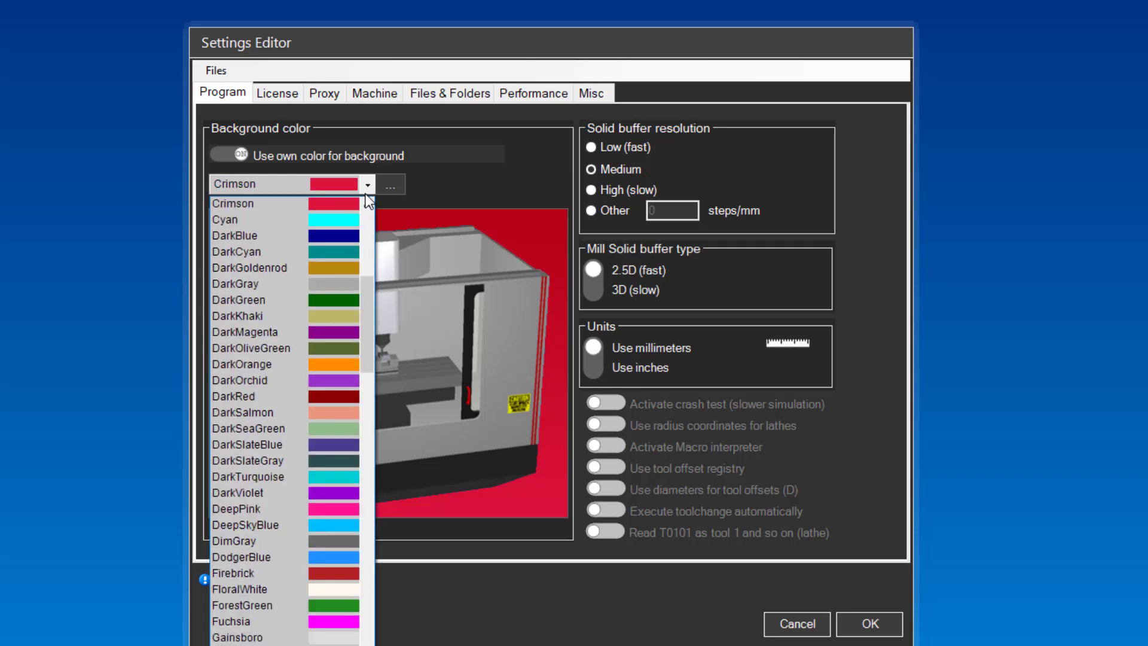
{"action": "left_click", "coordinate": [331, 428]}
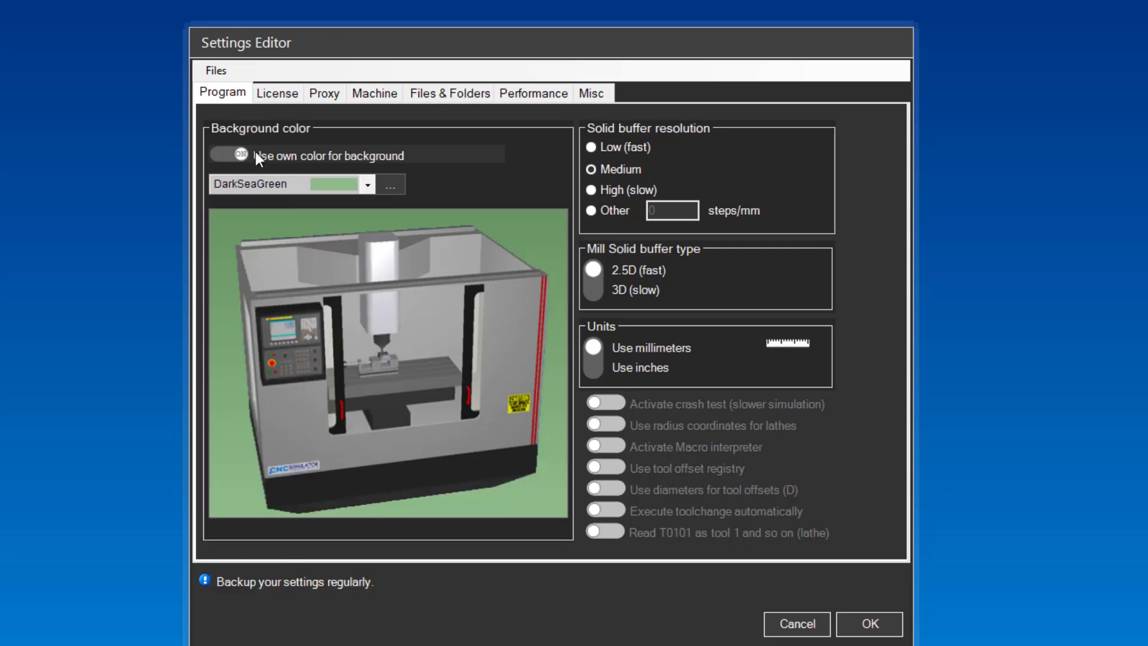
{"action": "left_click", "coordinate": [237, 154]}
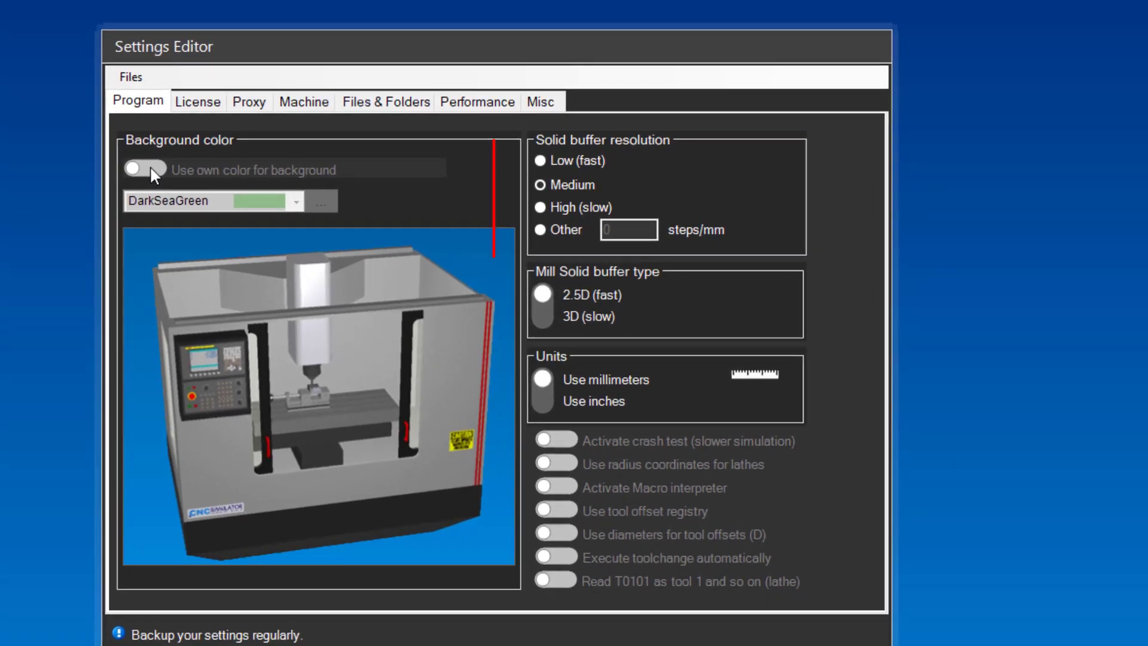
Return solid buffer resolution to Medium after trying Low and Other; set mill buffer to 2.5D (fast).
{"action": "left_click", "coordinate": [541, 161]}
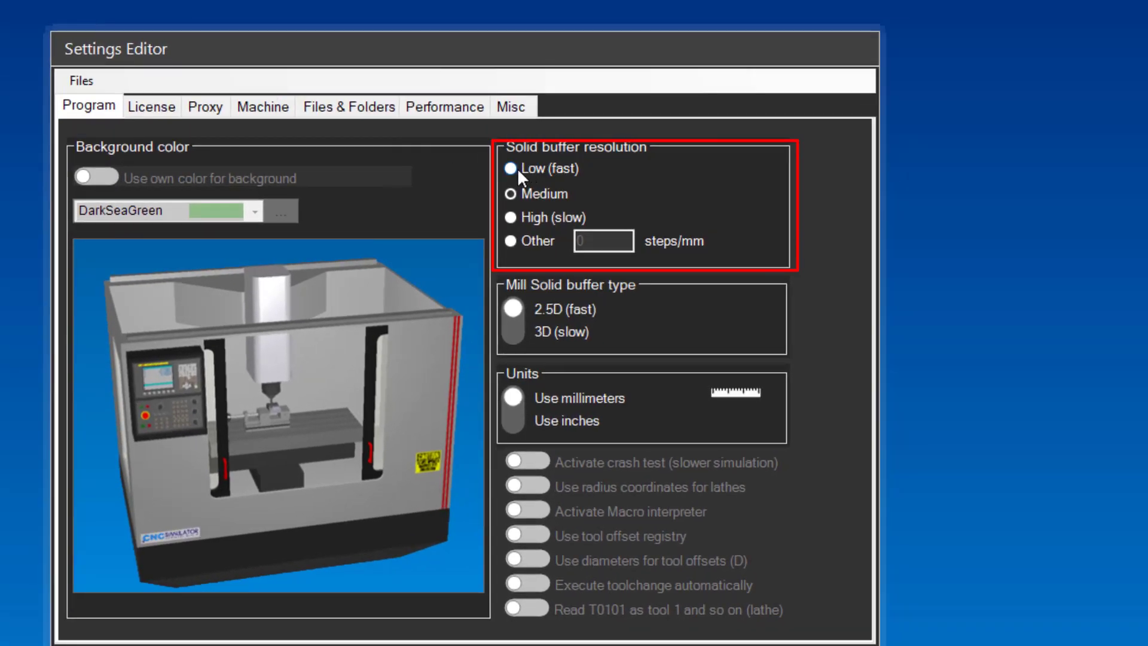
{"action": "left_click", "coordinate": [510, 197]}
{"action": "left_click", "coordinate": [510, 241]}
{"action": "left_click", "coordinate": [510, 192]}
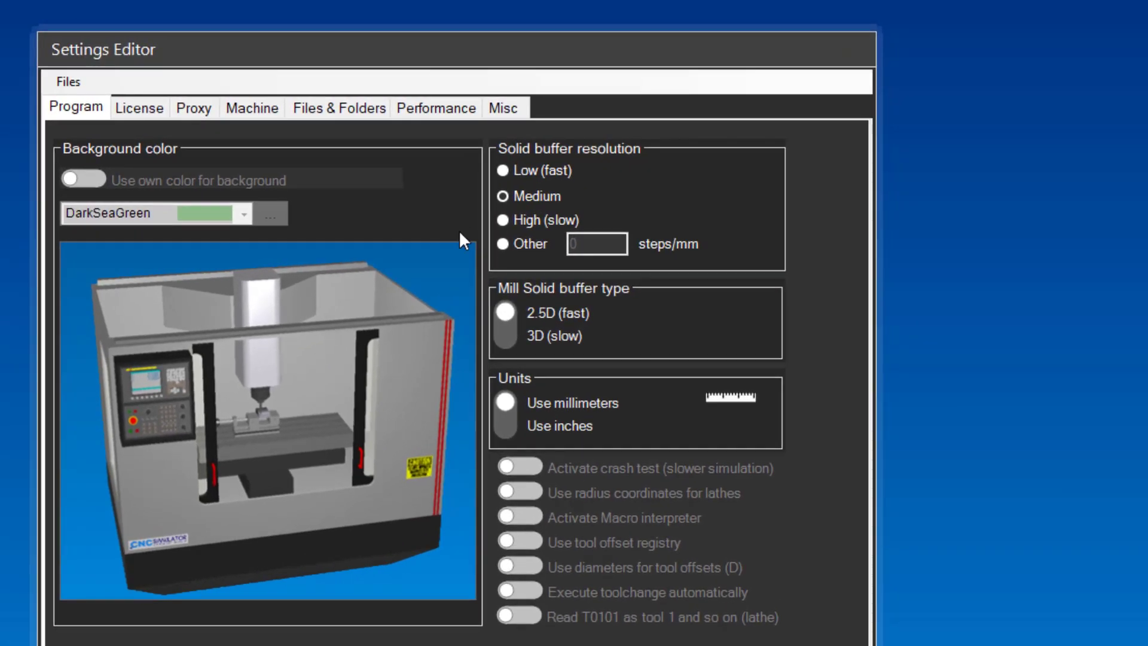
{"action": "left_click", "coordinate": [508, 314]}
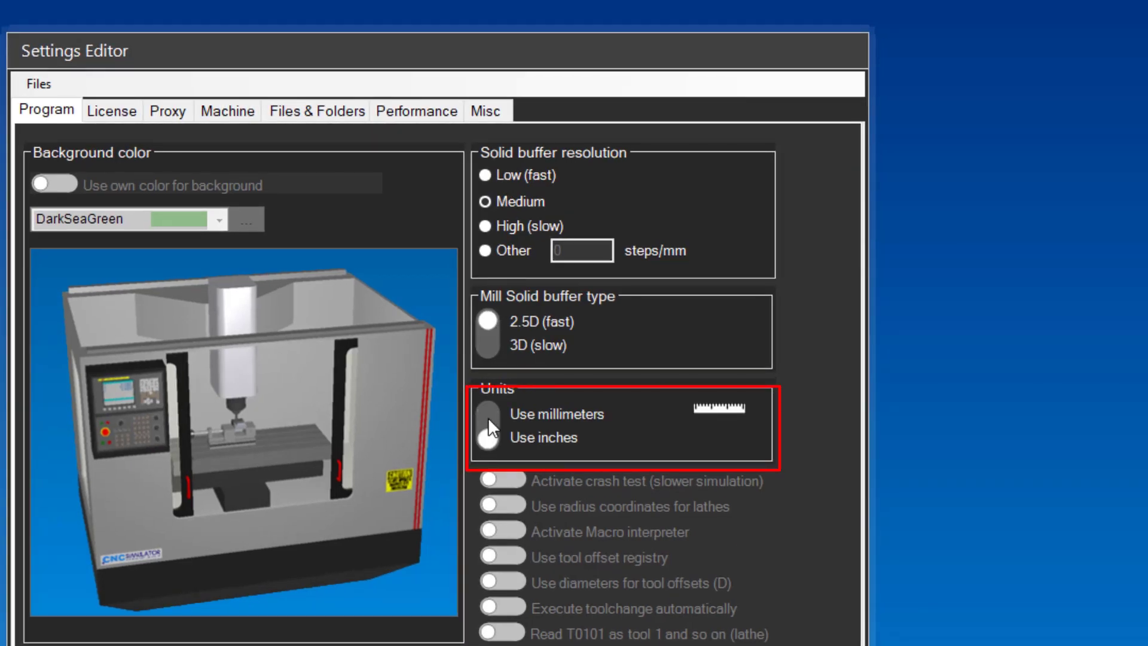
Switch units to millimeters and leave crash test and lathe radius coordinates off after toggling them.
{"action": "left_click", "coordinate": [488, 415]}
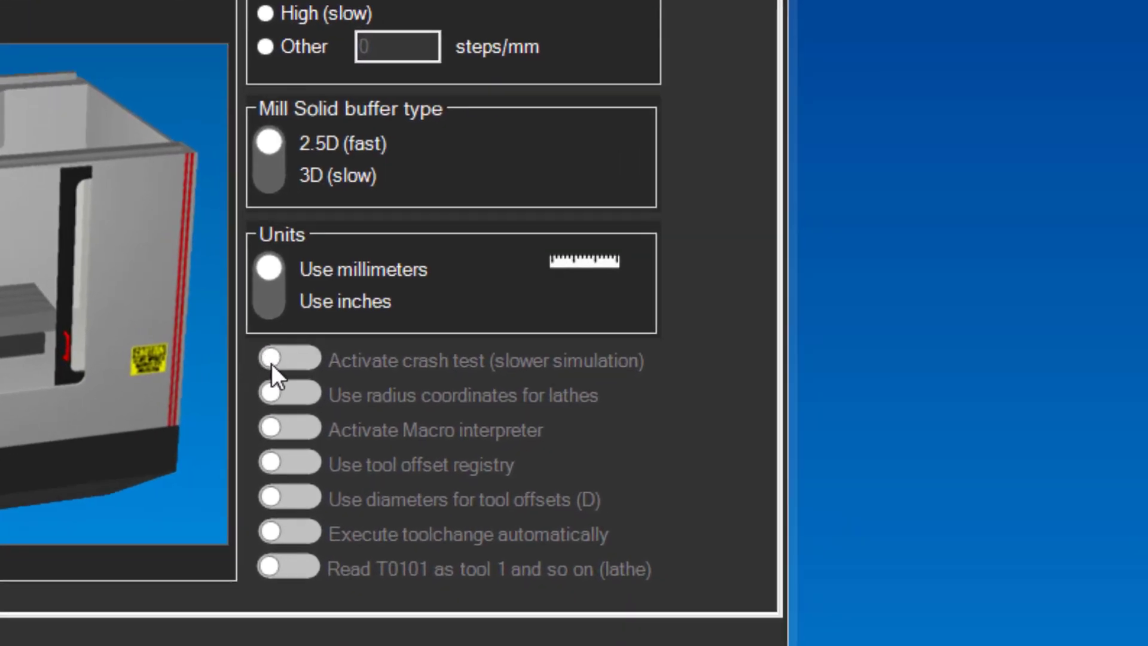
{"action": "left_click", "coordinate": [493, 483]}
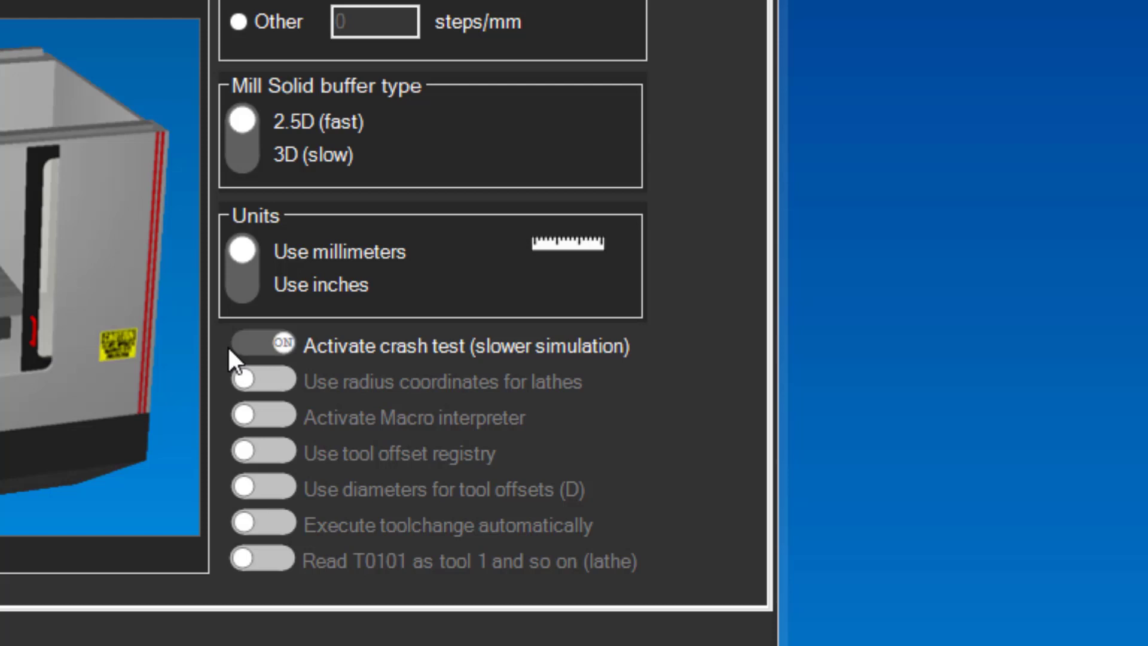
{"action": "left_click", "coordinate": [290, 340]}
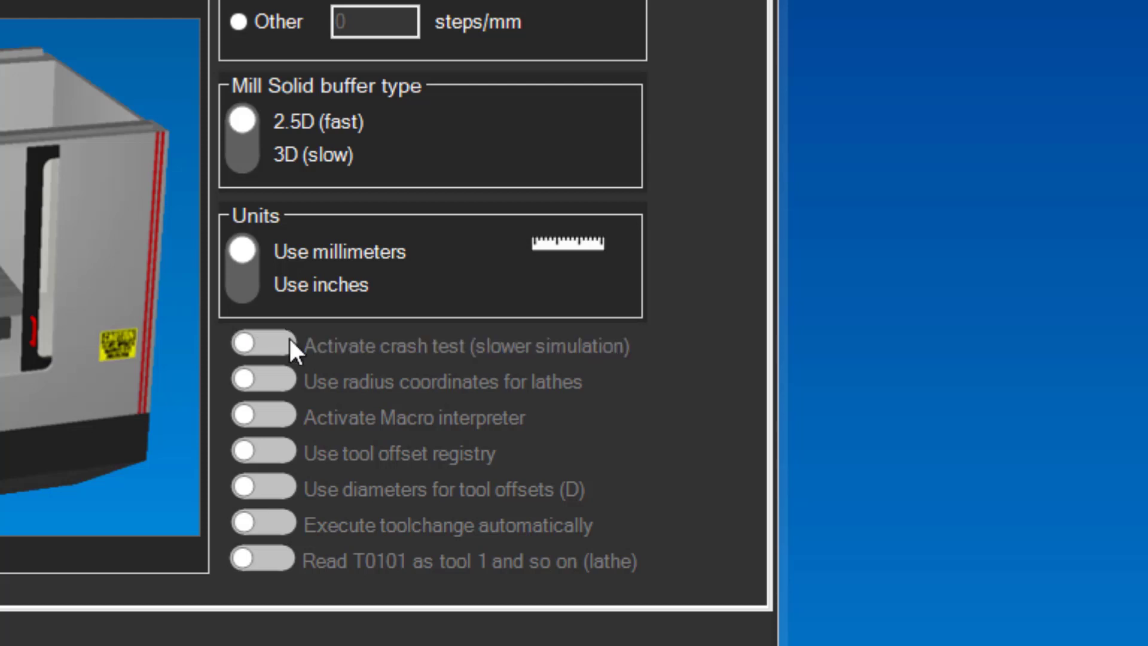
{"action": "left_click", "coordinate": [248, 378]}
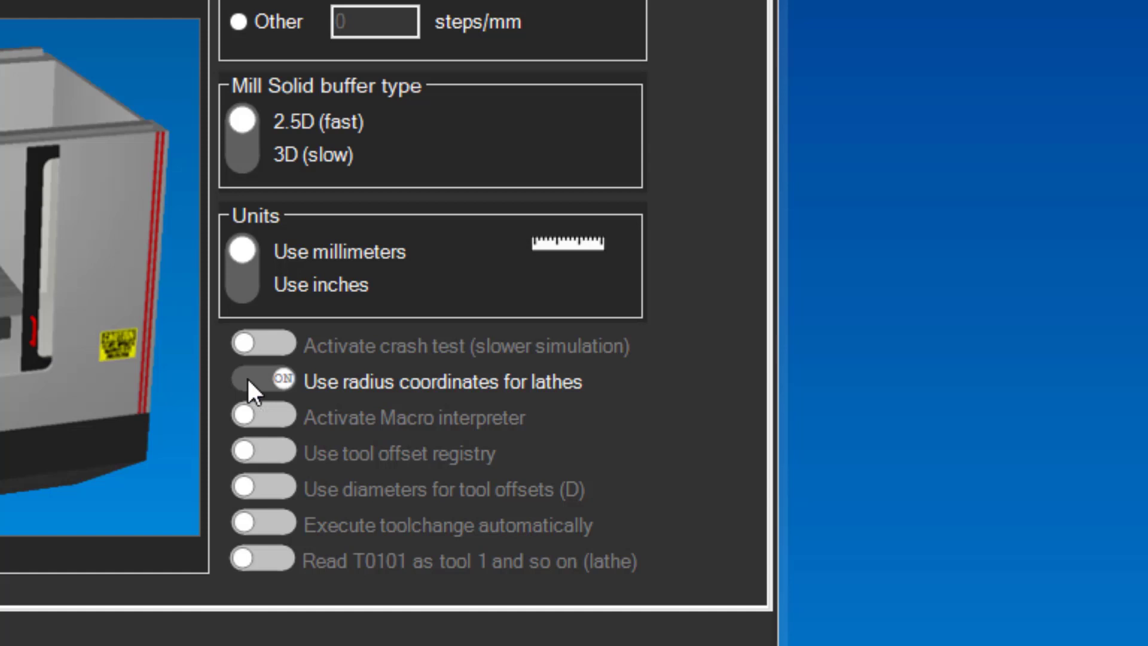
{"action": "left_click", "coordinate": [276, 381]}
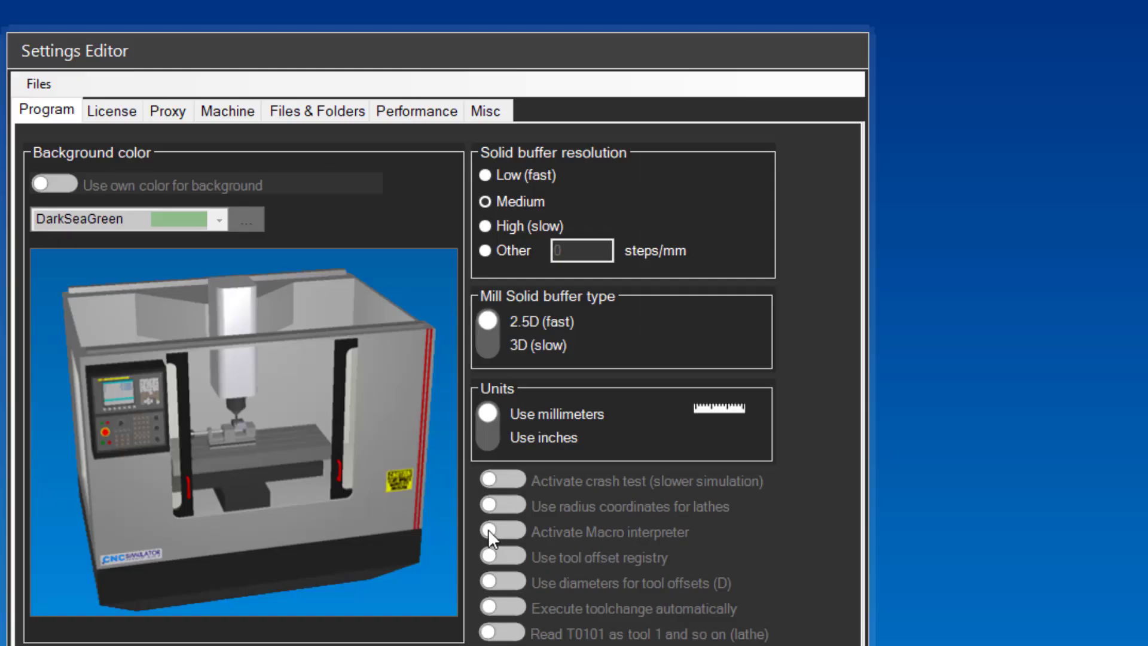
{"action": "left_click", "coordinate": [490, 532]}
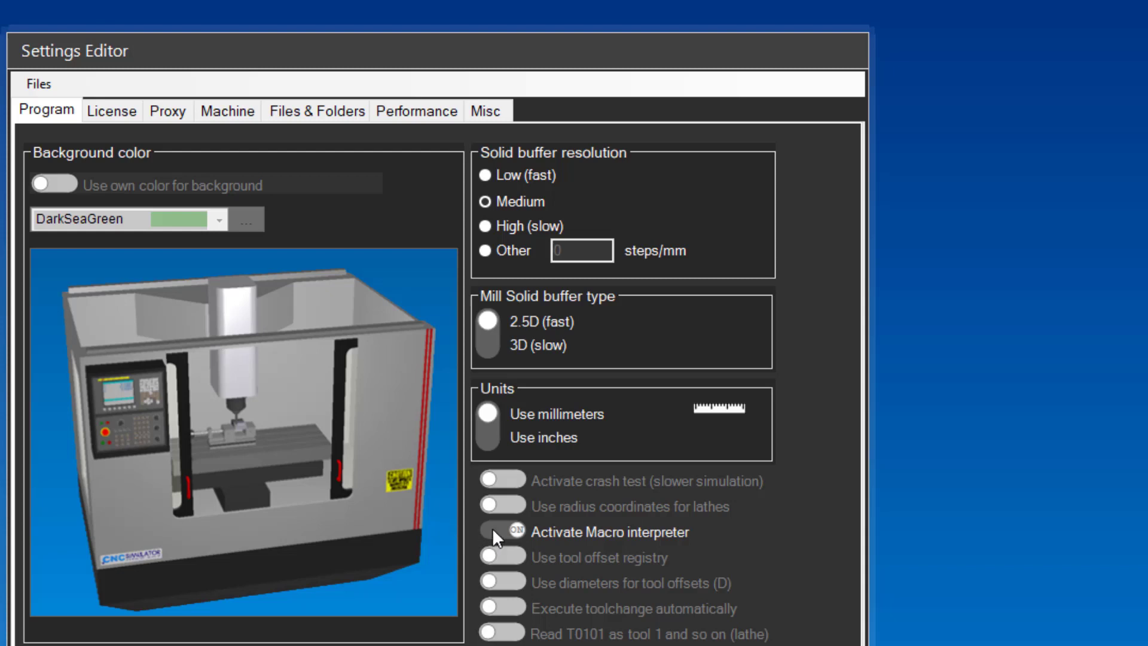
{"action": "left_click", "coordinate": [514, 530]}
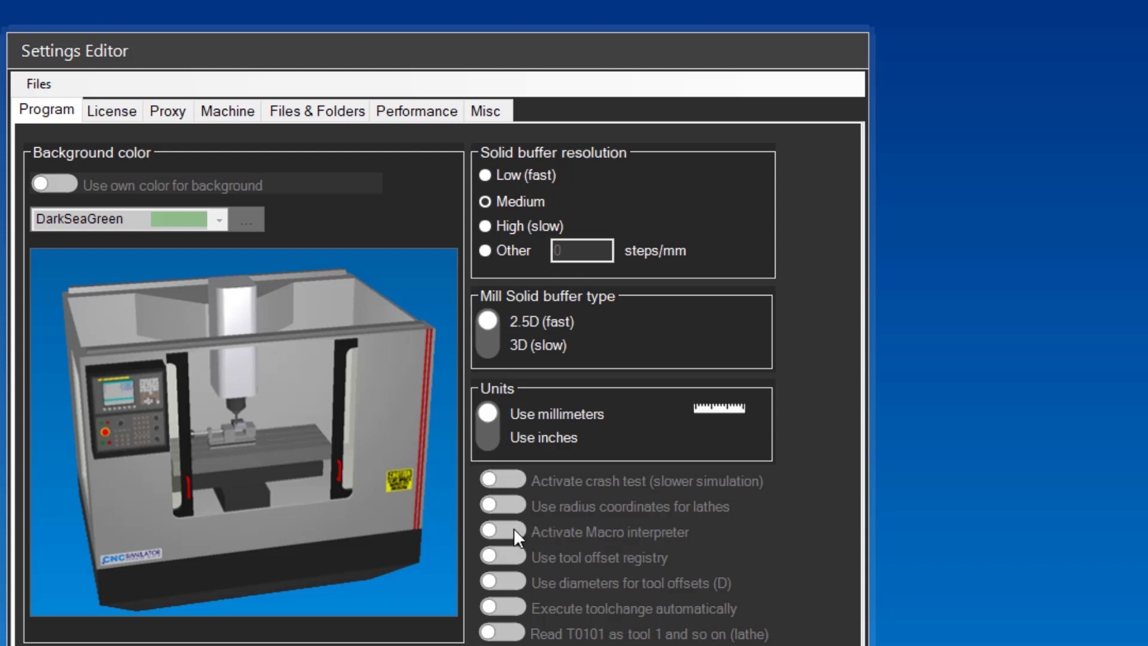
{"action": "left_click", "coordinate": [489, 559]}
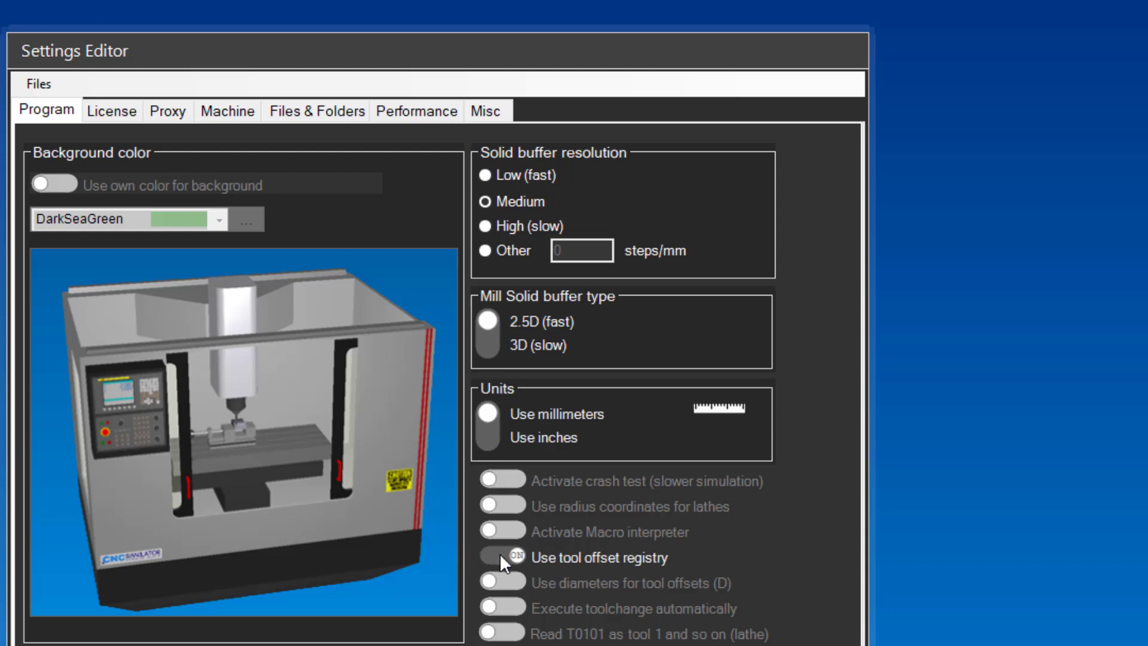
{"action": "left_click", "coordinate": [523, 554]}
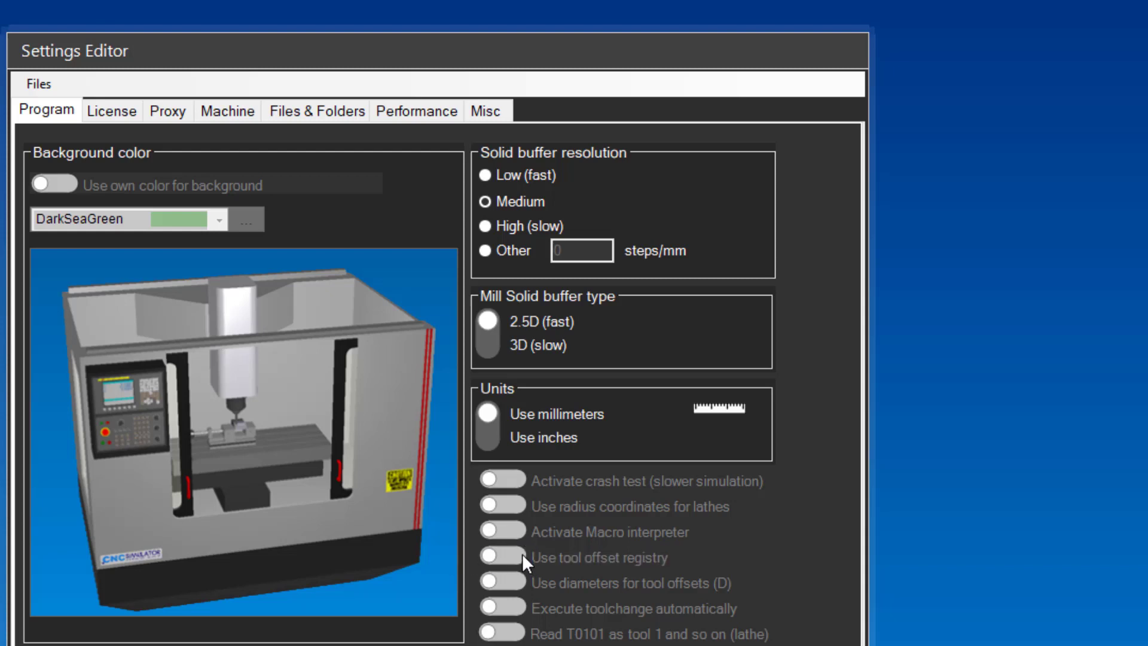
{"action": "left_click", "coordinate": [487, 581]}
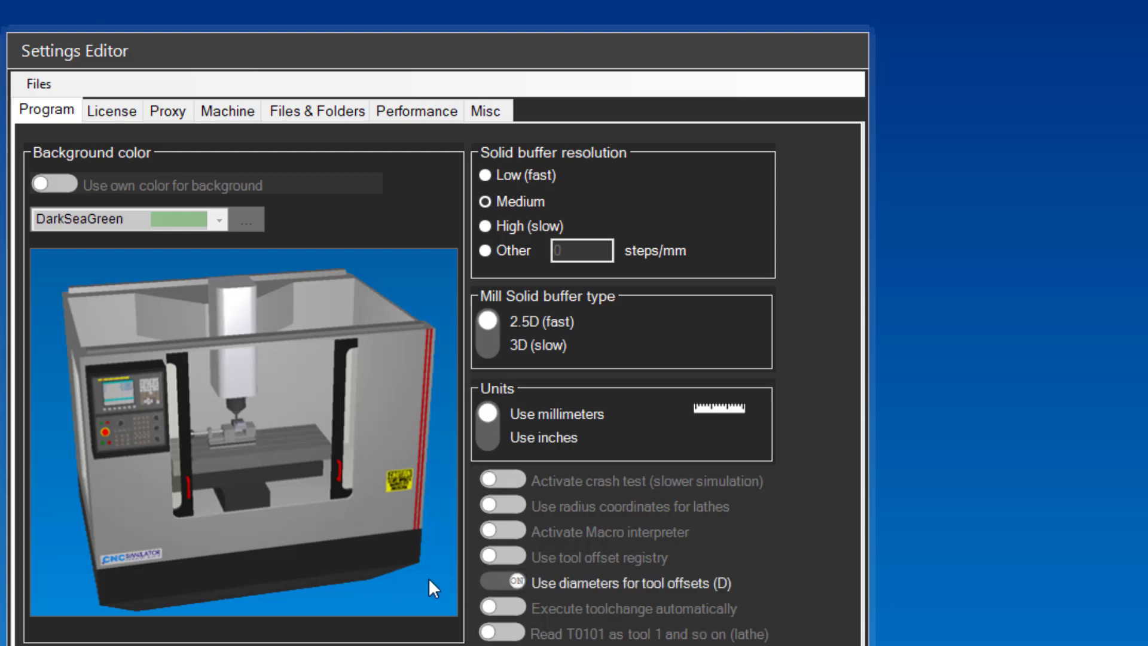
{"action": "left_click", "coordinate": [514, 580]}
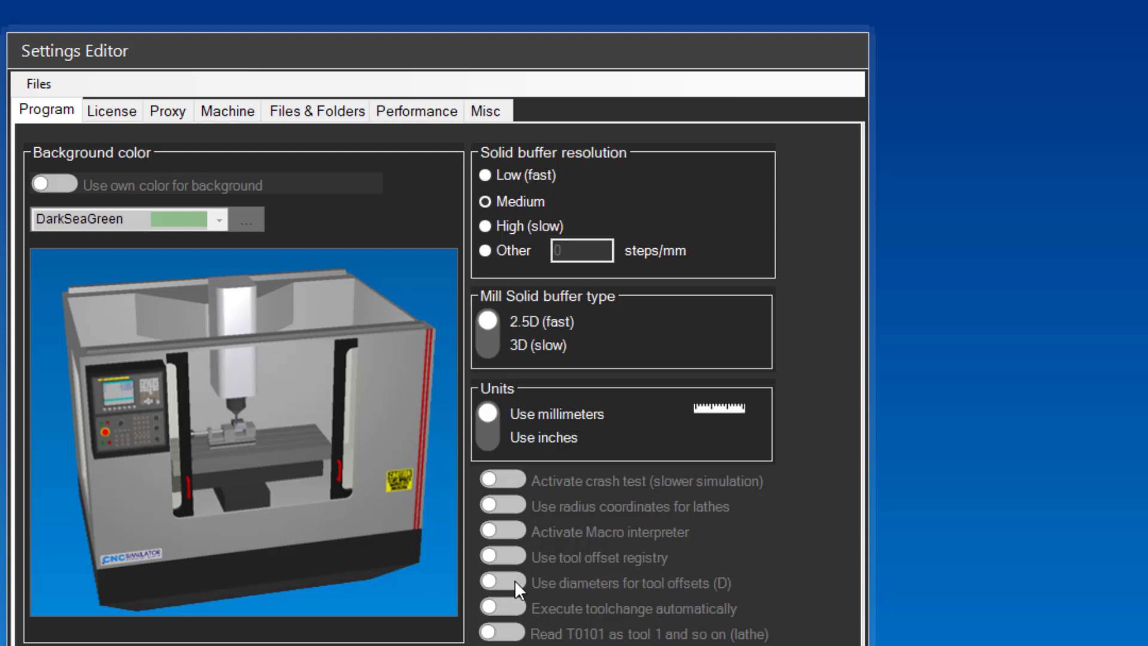
{"action": "left_click", "coordinate": [487, 604]}
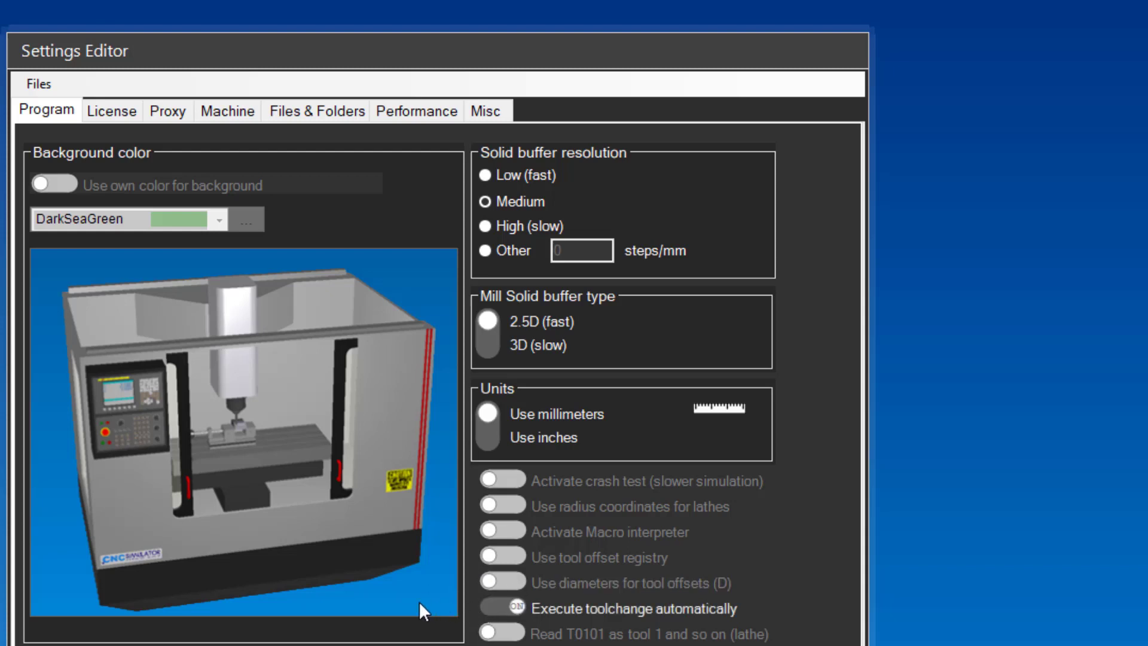
{"action": "left_click", "coordinate": [496, 603]}
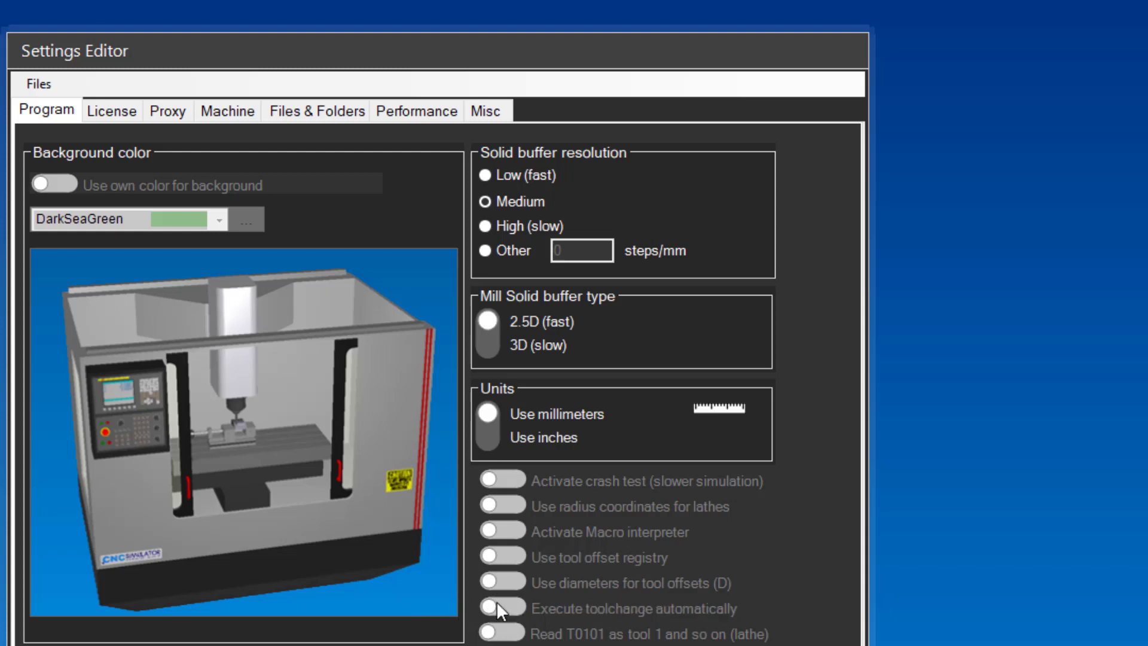
{"action": "left_click", "coordinate": [487, 636]}
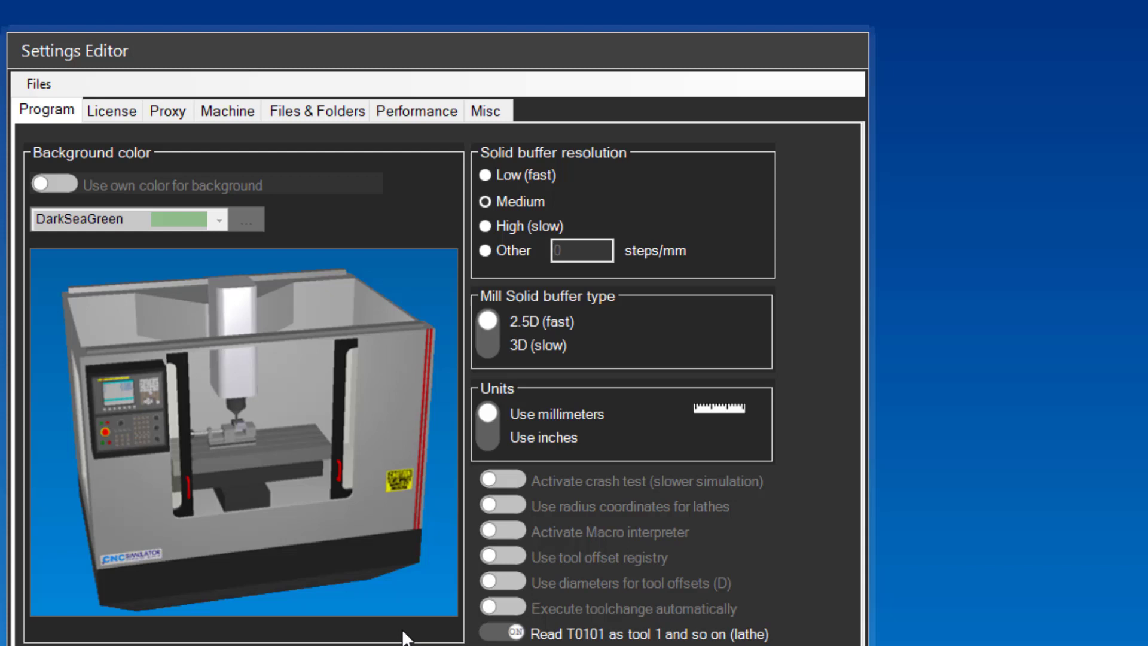
{"action": "left_click", "coordinate": [507, 635]}
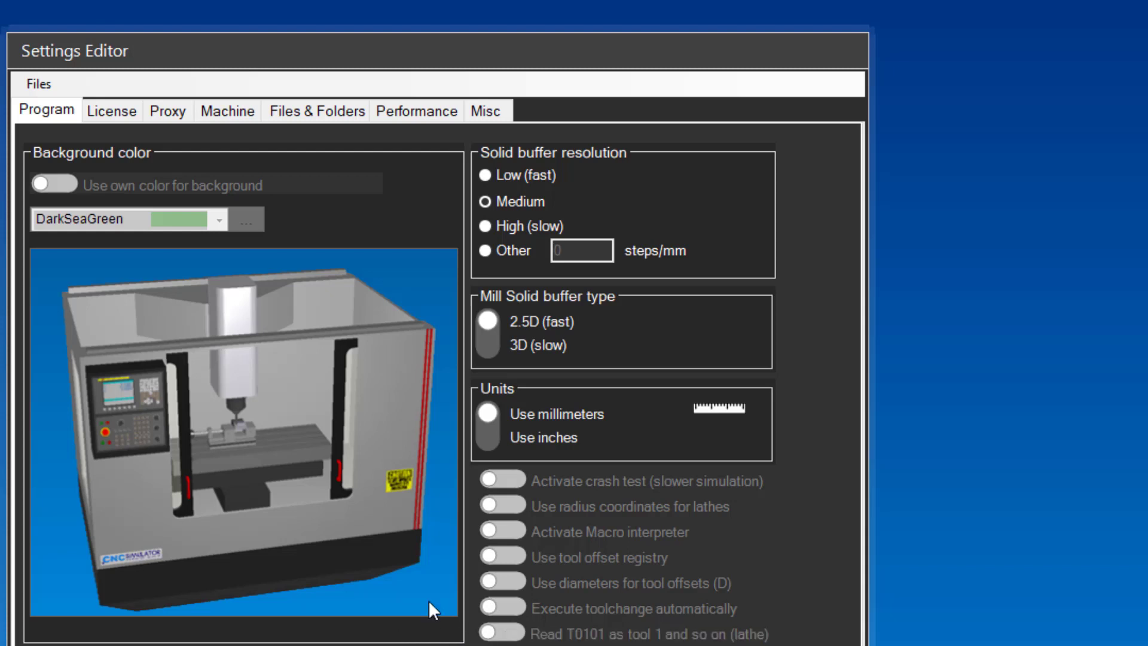
Review the License tab and select its extension value, then view the Proxy settings.
{"action": "left_click", "coordinate": [102, 116]}
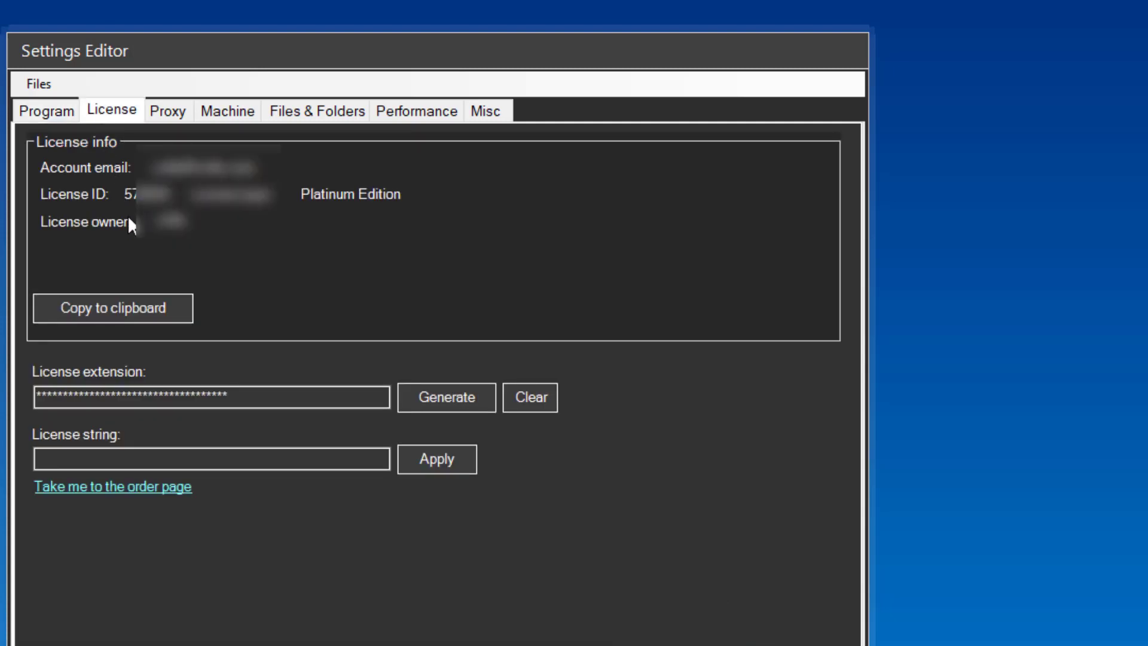
{"action": "left_click_drag", "start_coordinate": [230, 397], "coordinate": [36, 398]}
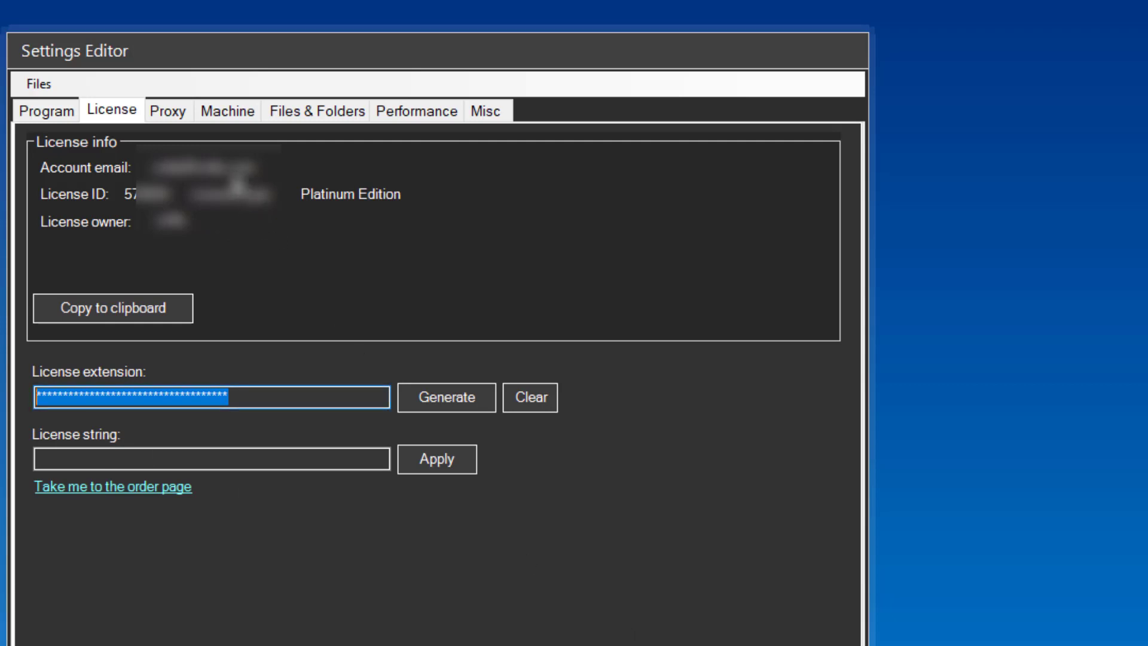
{"action": "left_click", "coordinate": [181, 110]}
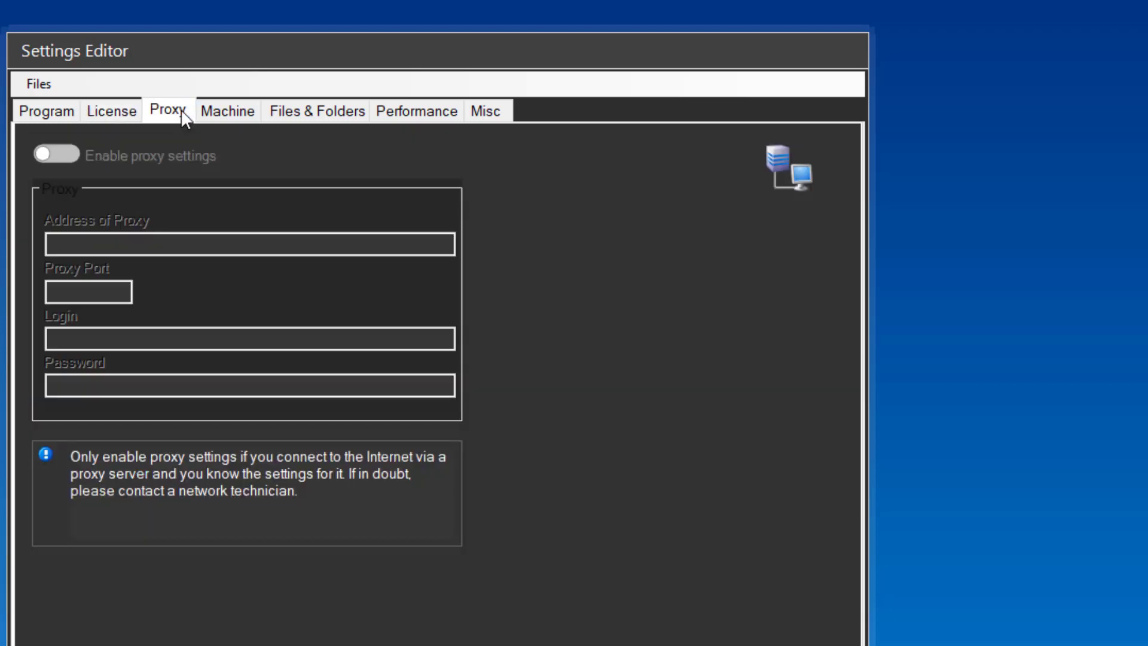
{"action": "left_click", "coordinate": [59, 155]}
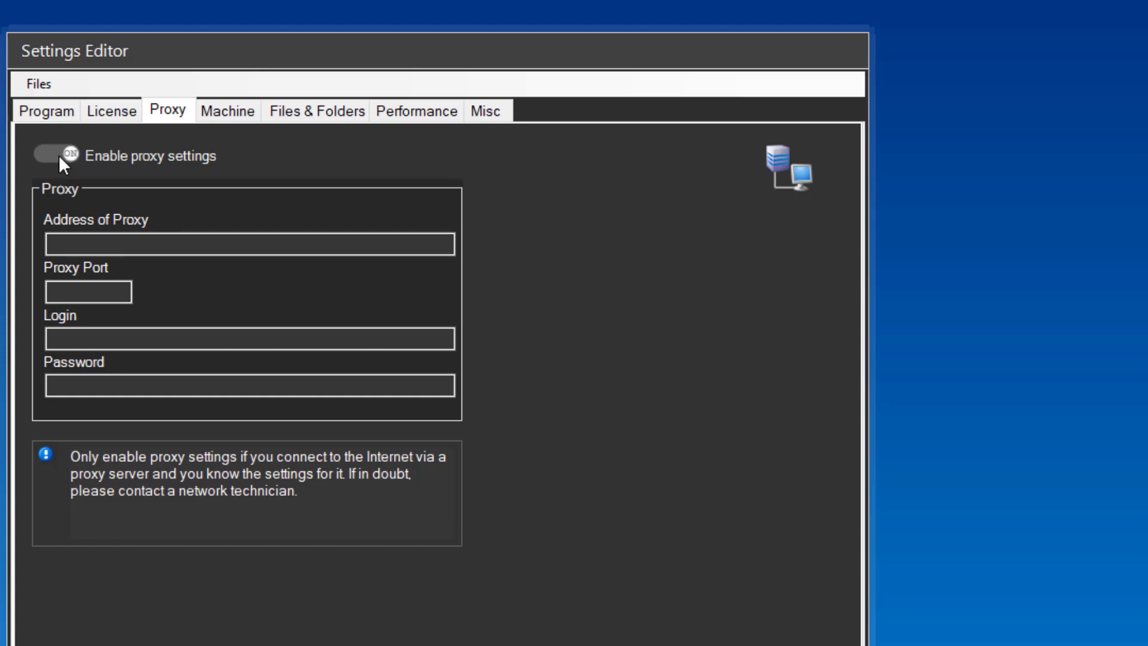
{"action": "left_click", "coordinate": [60, 154]}
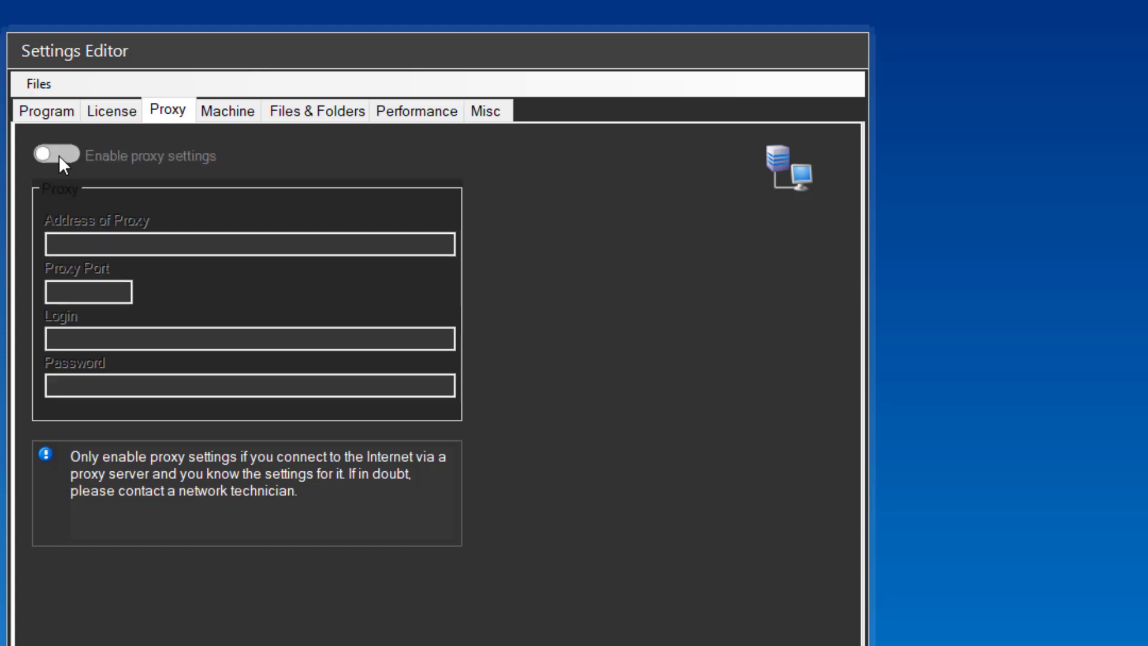
Enter 'My machine' as the Machine Name on the Machine tab.
{"action": "left_click", "coordinate": [231, 114]}
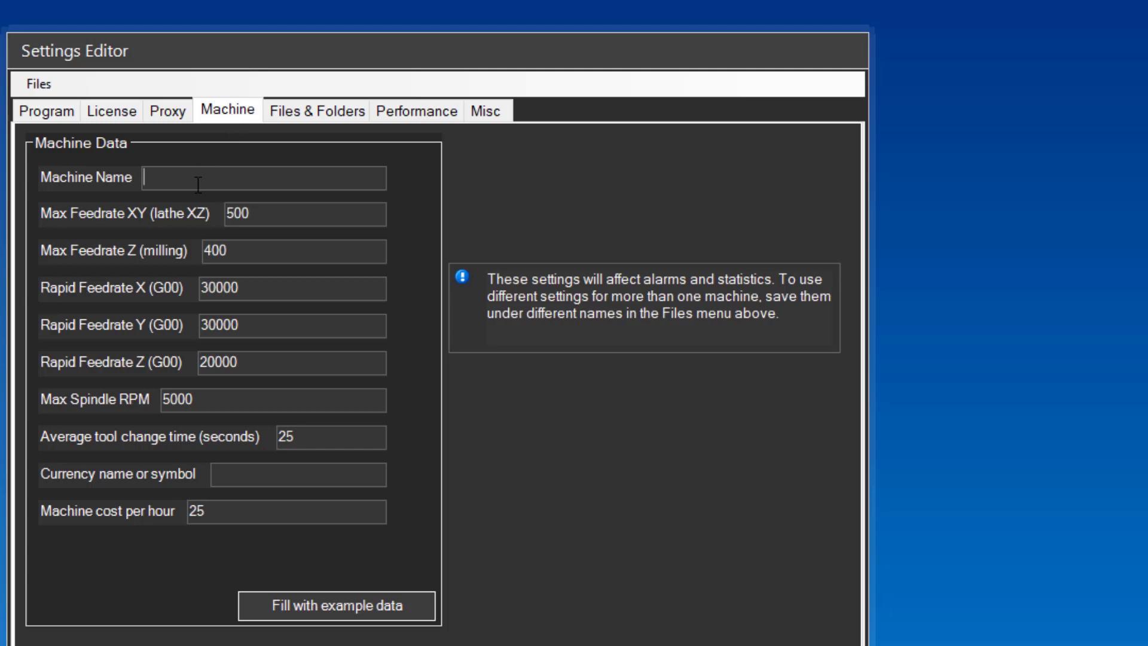
{"action": "type", "text": "My machine"}
Switch to the Files & Folders tab to view the configured folder paths.
{"action": "left_click", "coordinate": [293, 114]}
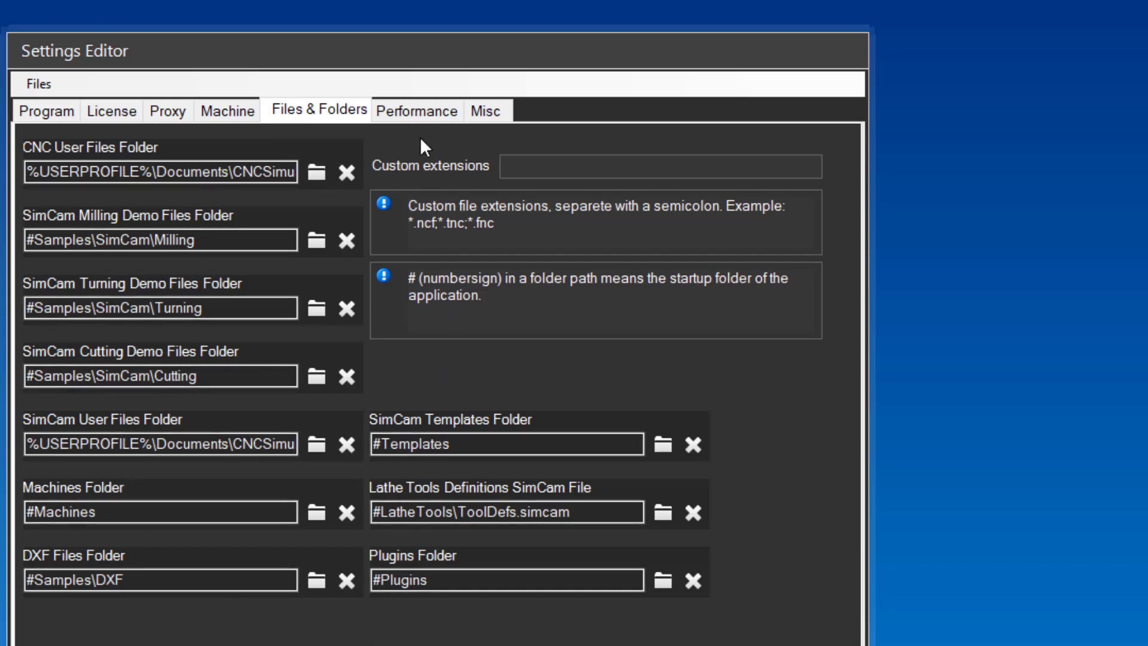
On the Performance tab, enable constant XYZ display updates; keep model tools and transparent parts on.
{"action": "left_click", "coordinate": [413, 114]}
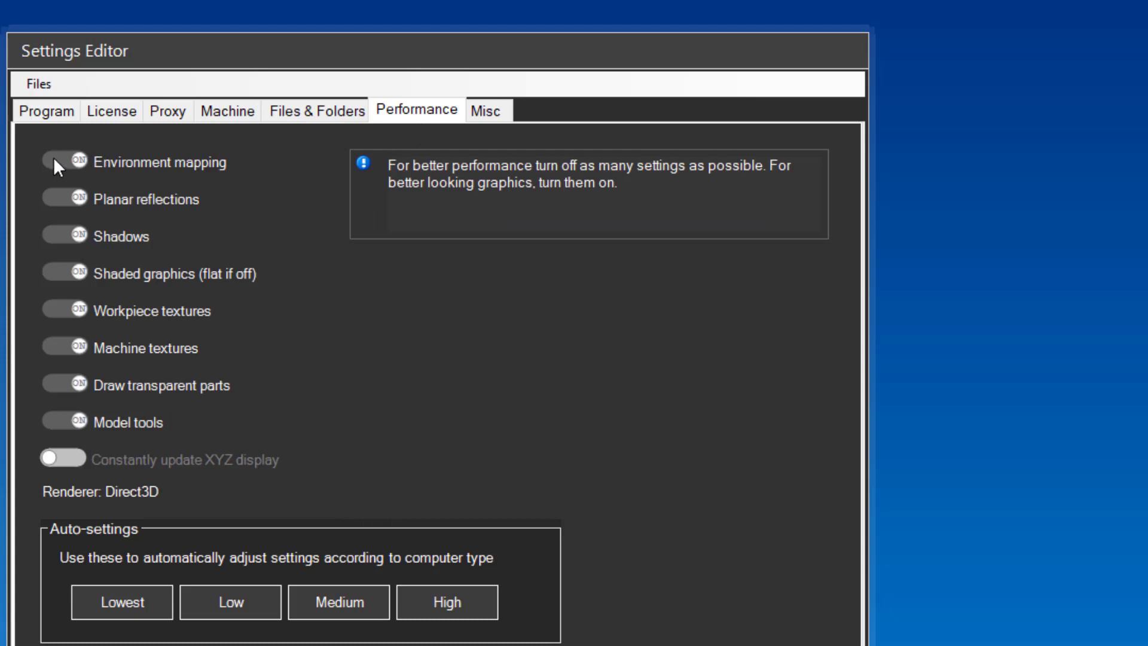
{"action": "left_click", "coordinate": [60, 459]}
{"action": "left_click", "coordinate": [69, 426]}
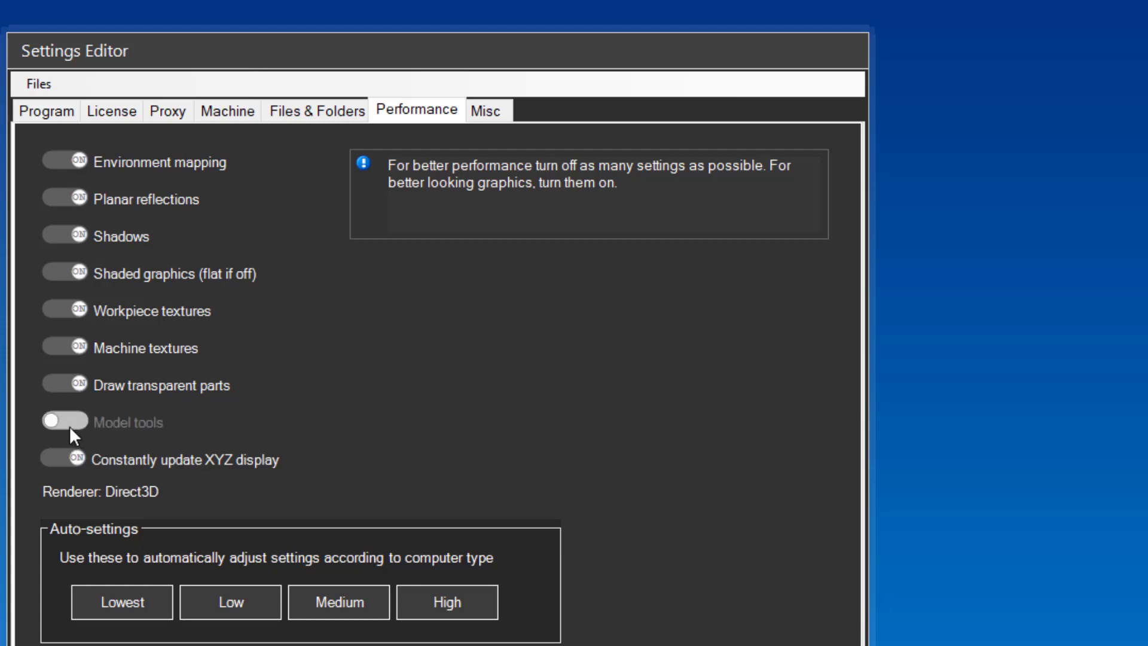
{"action": "left_click", "coordinate": [70, 425]}
{"action": "left_click", "coordinate": [65, 387]}
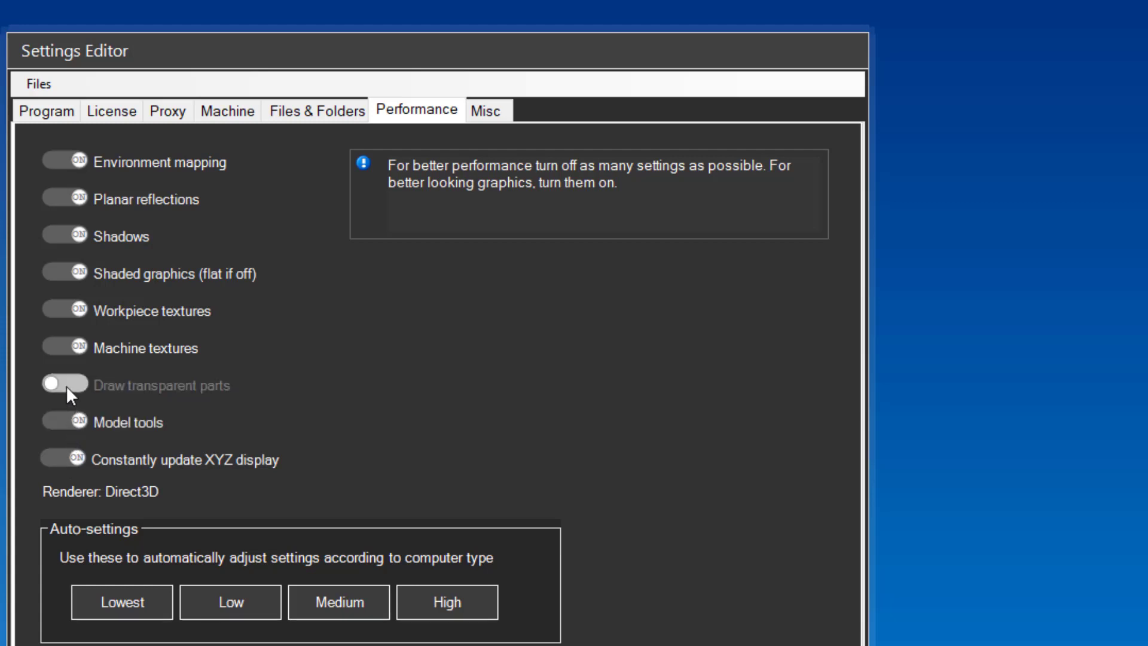
{"action": "left_click", "coordinate": [63, 382]}
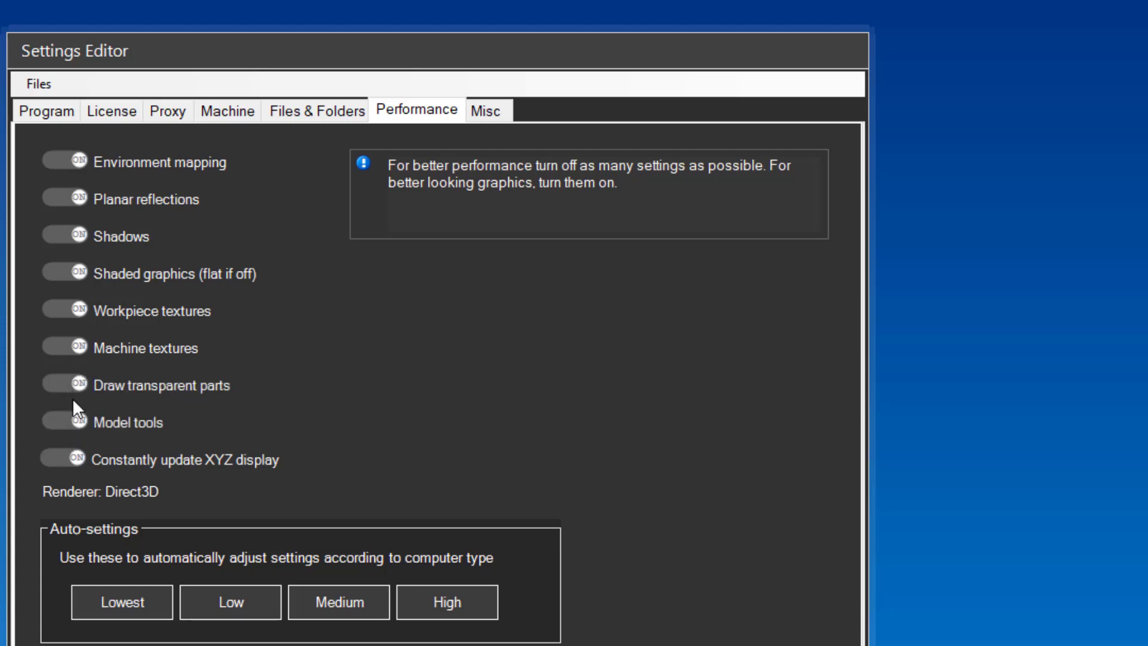
Step through the Lowest, Low and Medium auto-settings, ending on High.
{"action": "left_click", "coordinate": [143, 612]}
{"action": "left_click", "coordinate": [228, 614]}
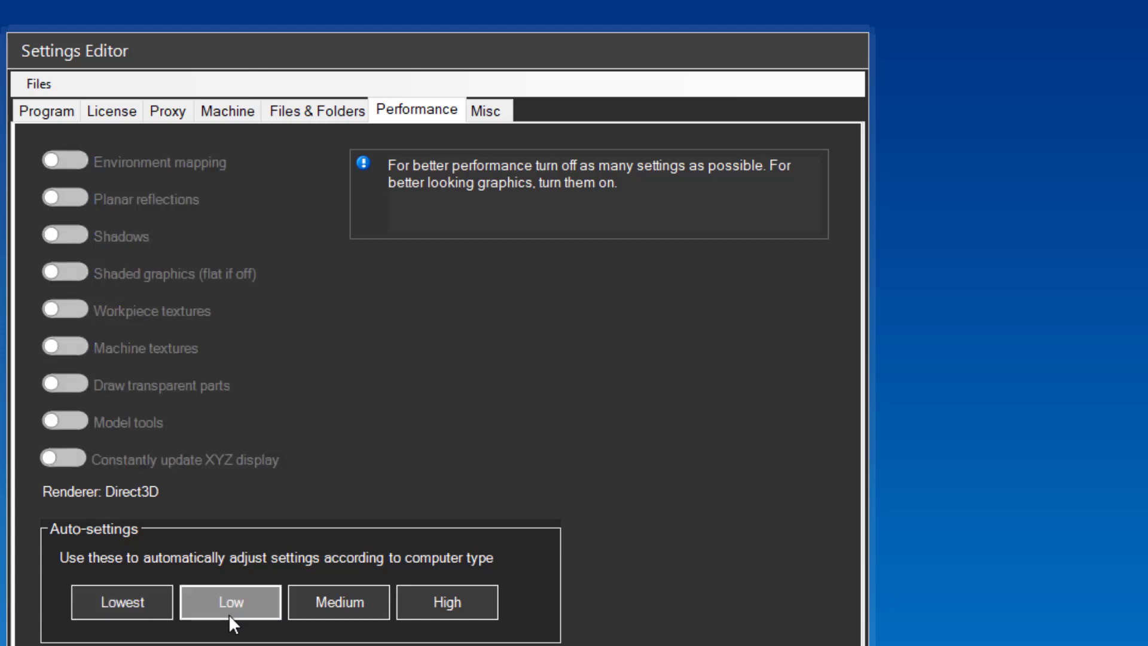
{"action": "left_click", "coordinate": [334, 607]}
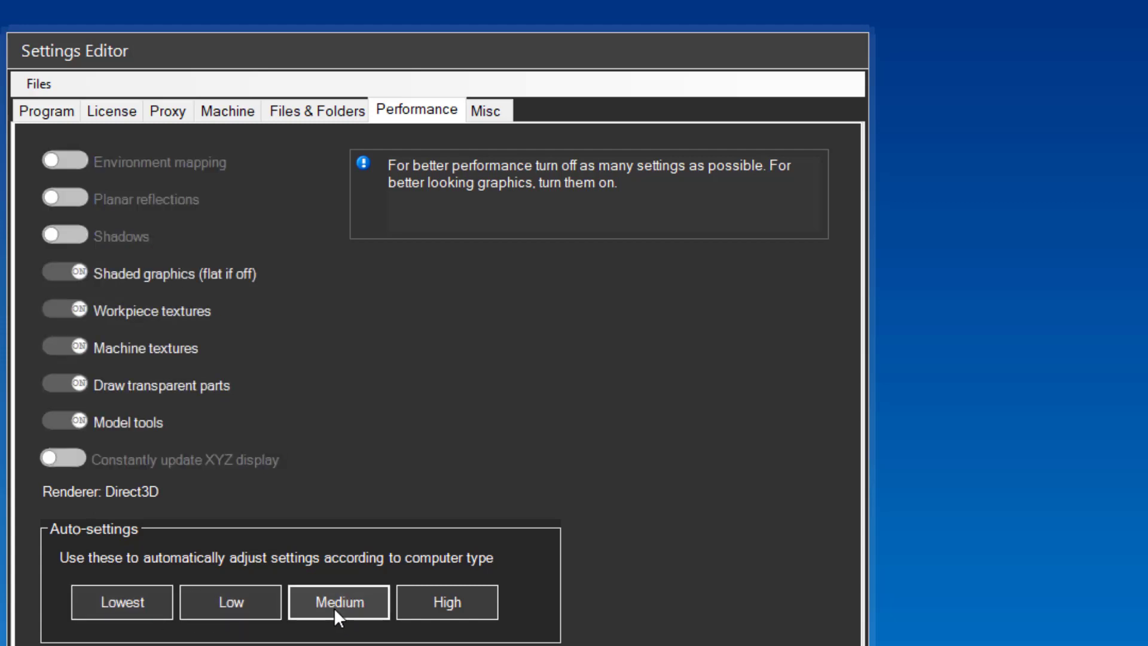
{"action": "left_click", "coordinate": [449, 614]}
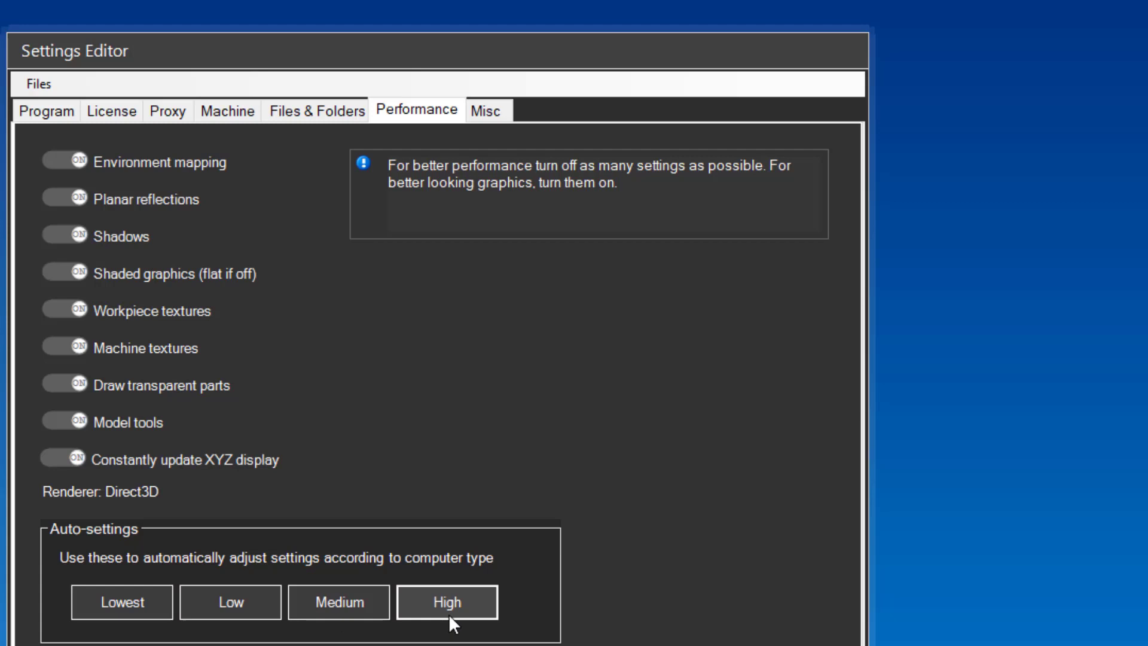
On the Misc tab, set the jog controller to COM1 at 57600 baud, then disable it.
{"action": "left_click", "coordinate": [488, 115]}
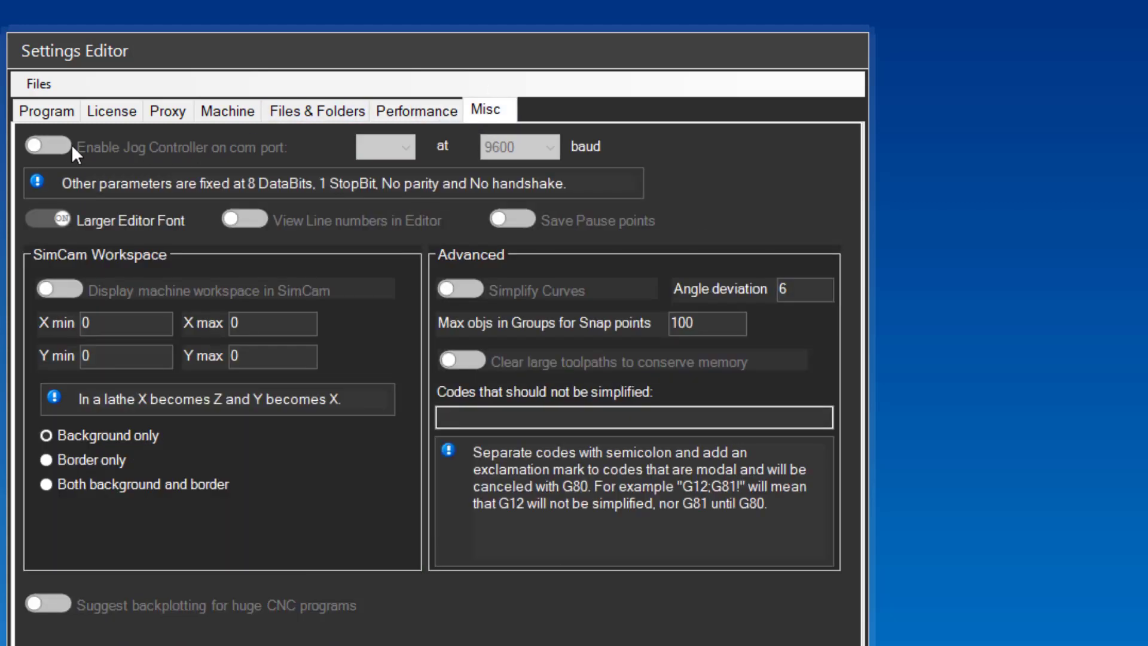
{"action": "left_click", "coordinate": [41, 144]}
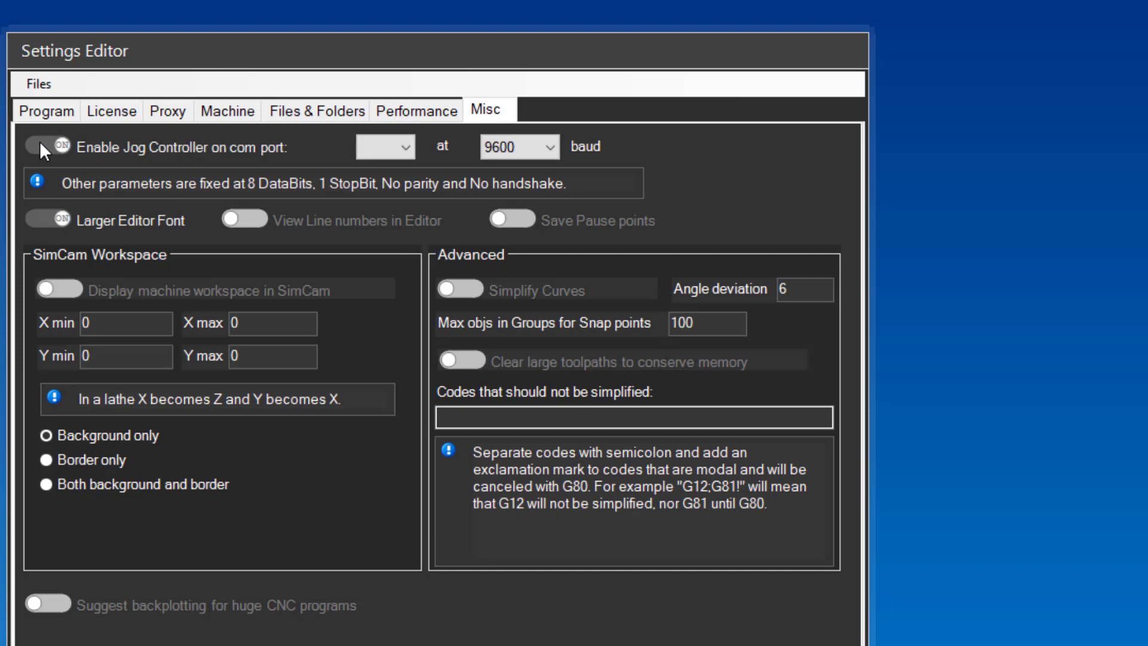
{"action": "left_click", "coordinate": [383, 147]}
{"action": "left_click", "coordinate": [380, 172]}
{"action": "left_click", "coordinate": [521, 150]}
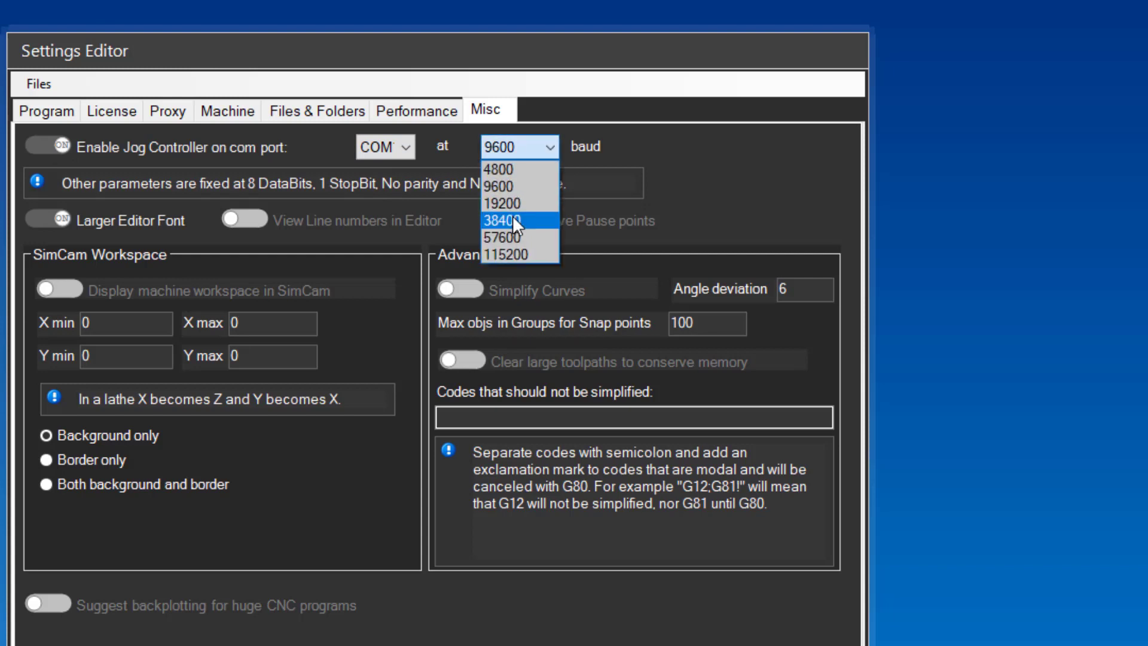
{"action": "left_click", "coordinate": [506, 234]}
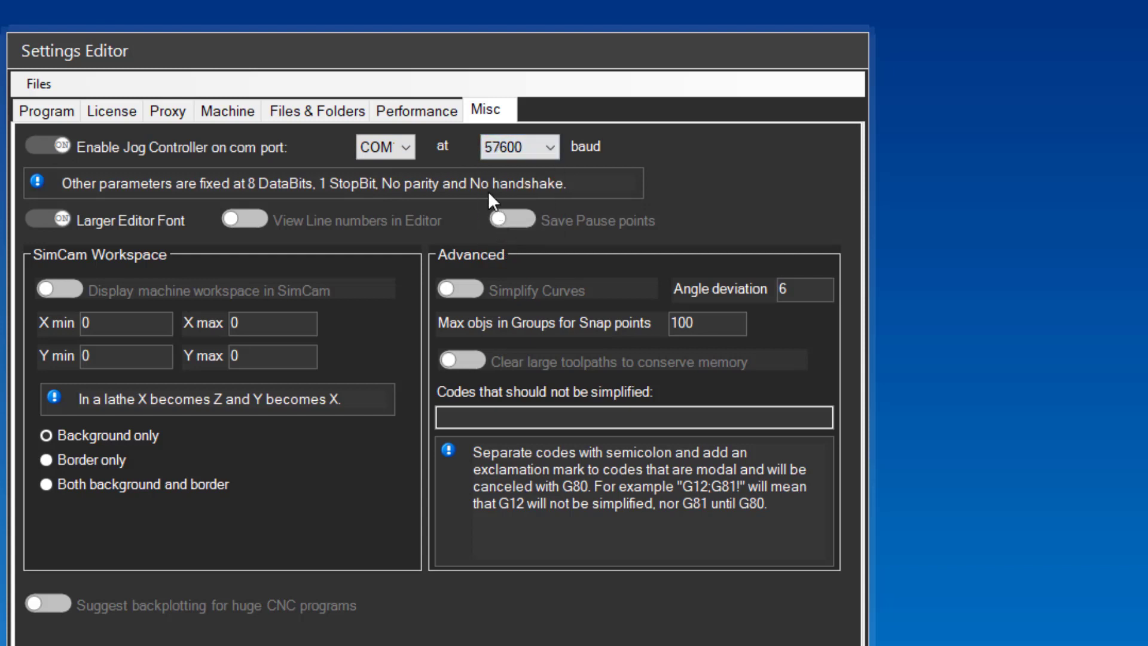
{"action": "left_click", "coordinate": [47, 143]}
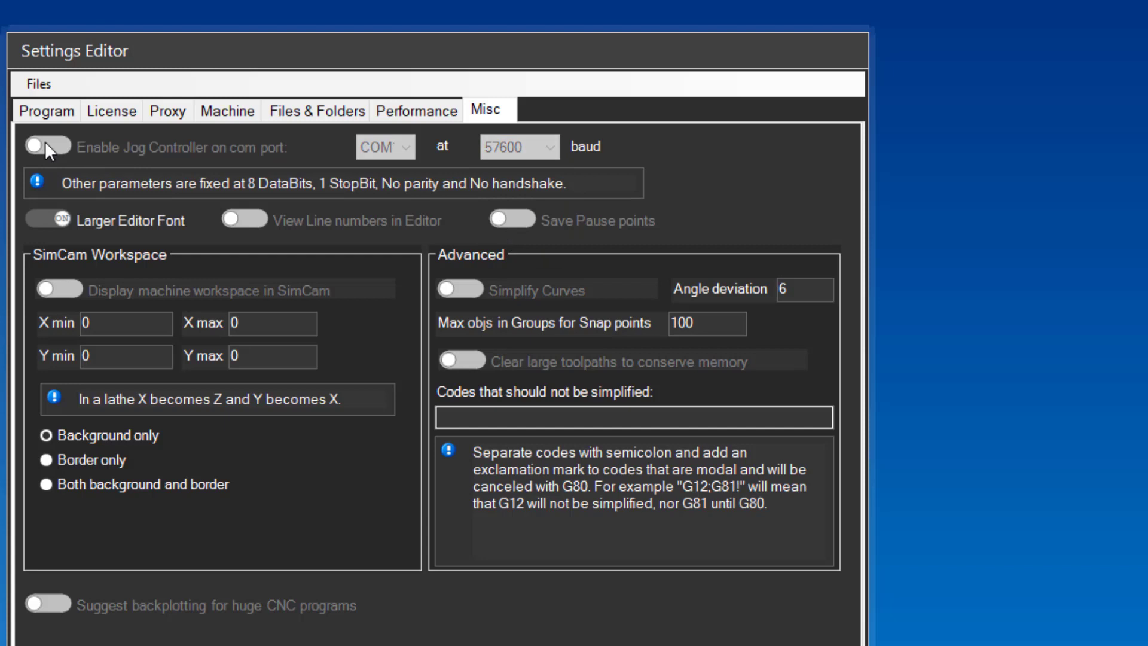
Keep Larger Editor Font on, and leave line numbers and Save Pause points off.
{"action": "left_click", "coordinate": [51, 219]}
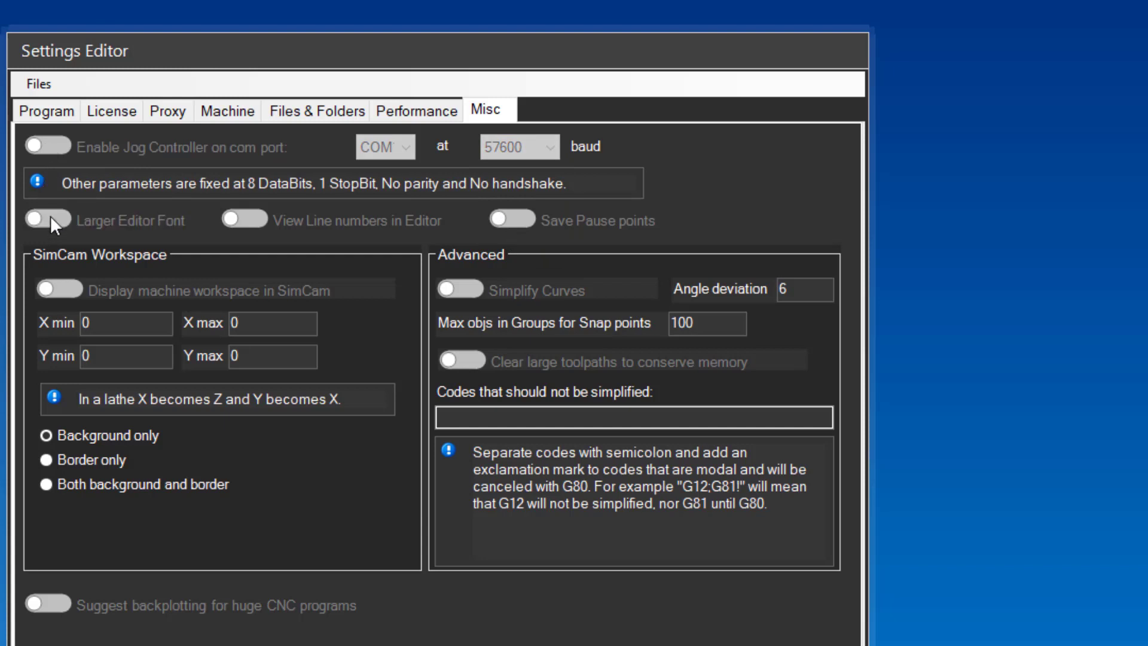
{"action": "left_click", "coordinate": [51, 216]}
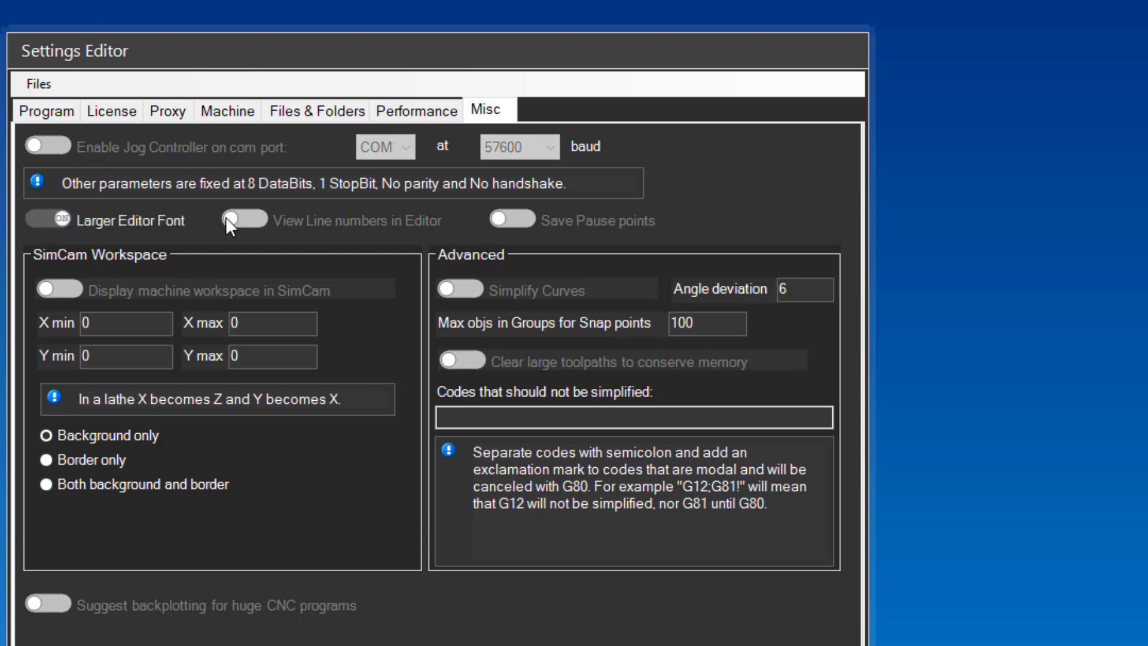
{"action": "left_click", "coordinate": [247, 218]}
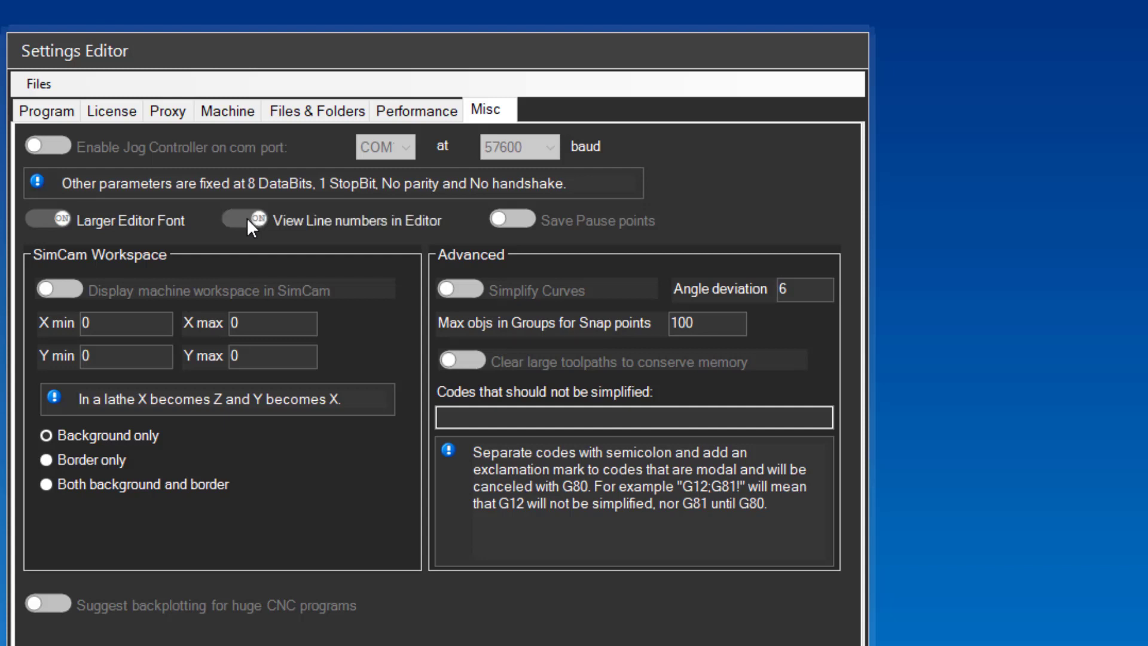
{"action": "left_click", "coordinate": [247, 218]}
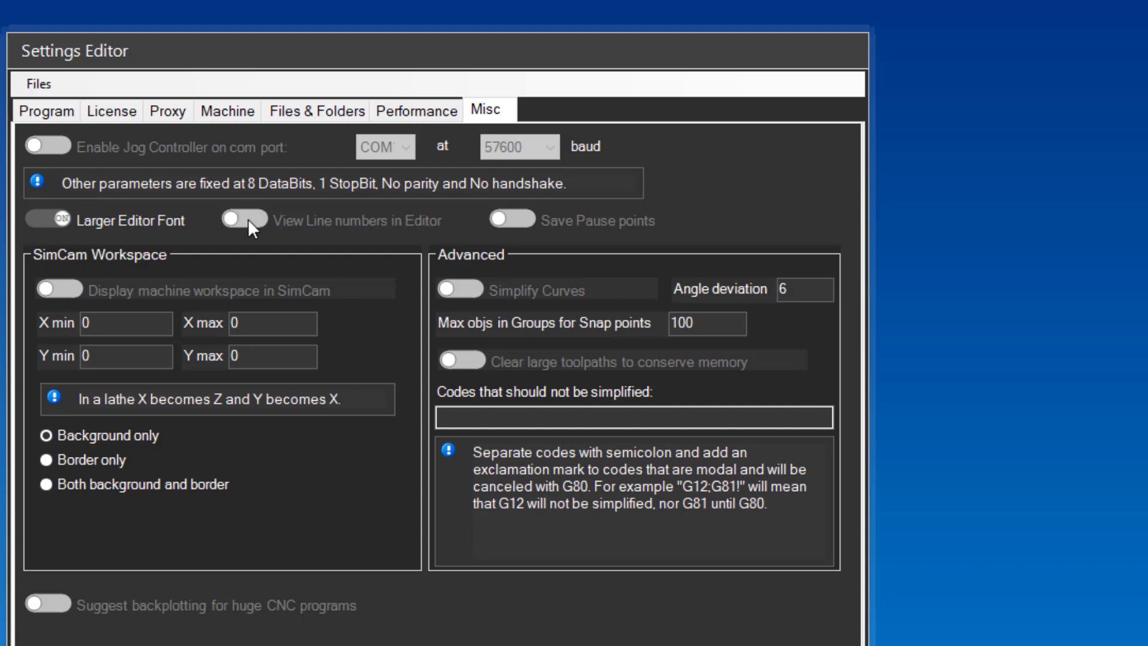
{"action": "left_click", "coordinate": [517, 214]}
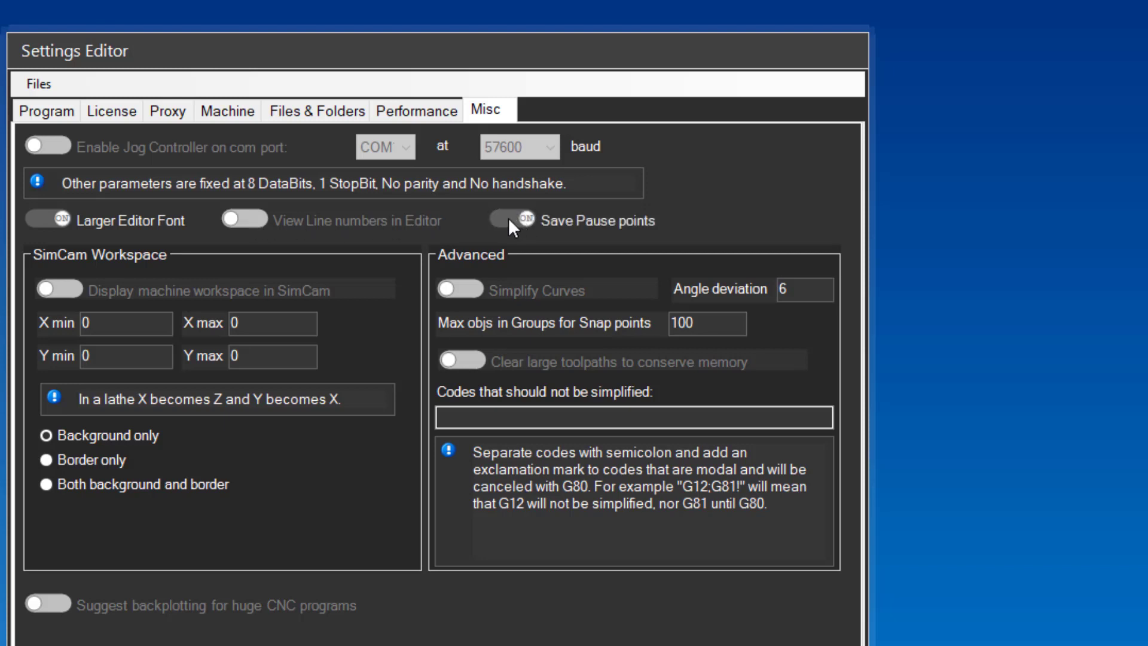
{"action": "left_click", "coordinate": [505, 218]}
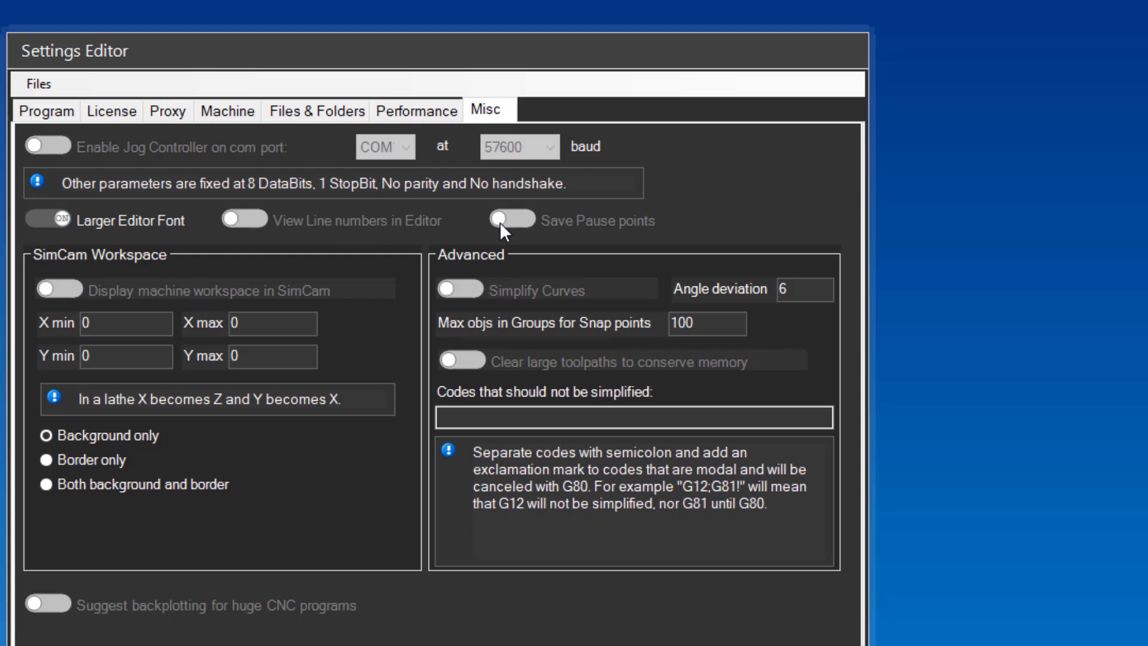
{"action": "left_click", "coordinate": [58, 287]}
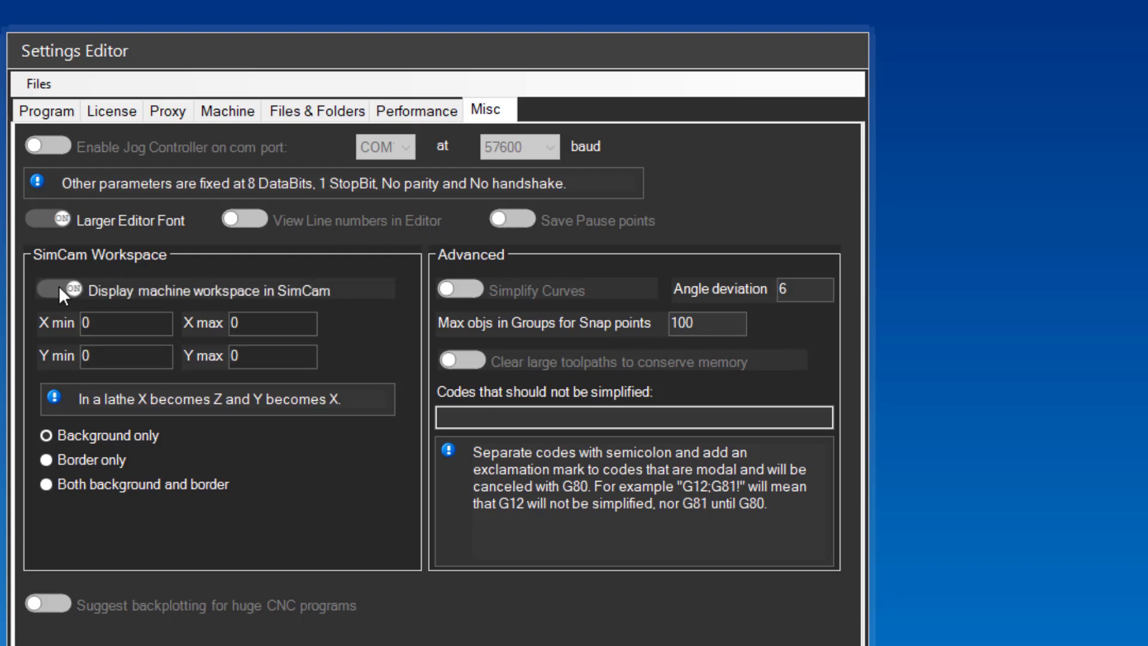
{"action": "left_click", "coordinate": [59, 286]}
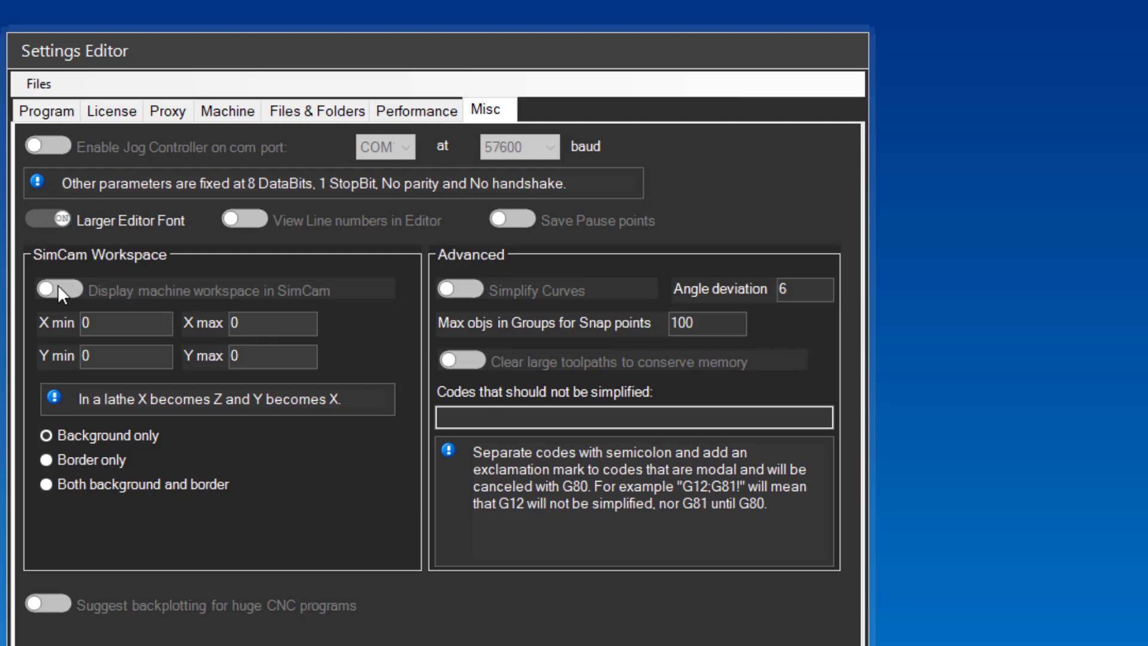
{"action": "left_click", "coordinate": [466, 298]}
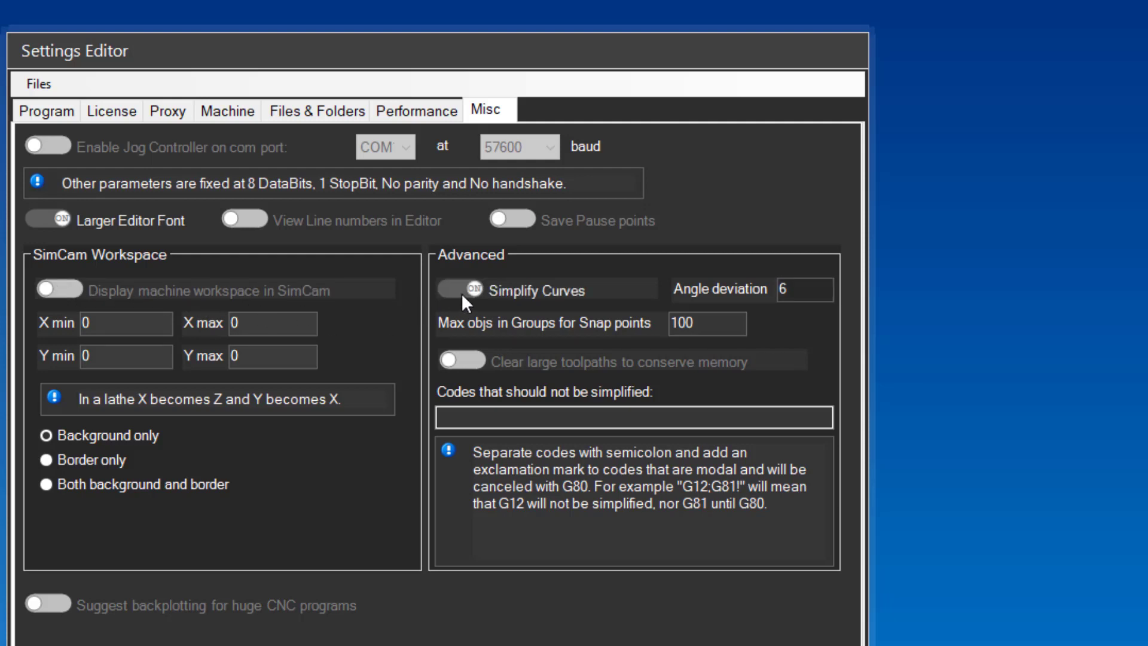
{"action": "left_click", "coordinate": [462, 293]}
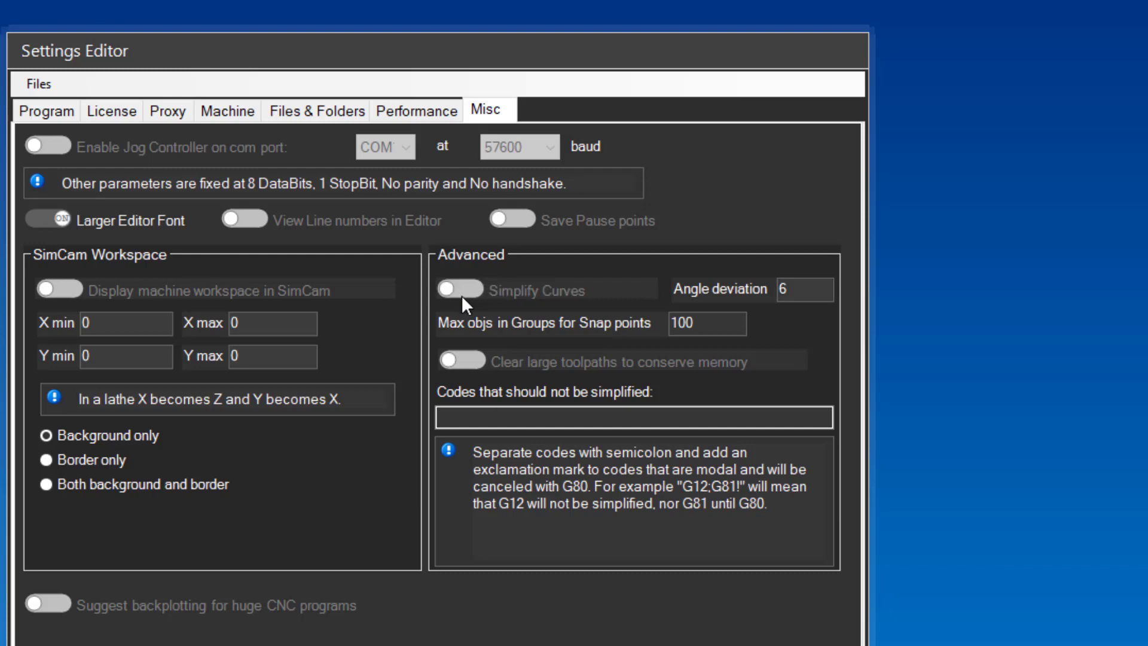
{"action": "double_click", "coordinate": [716, 322]}
{"action": "left_click", "coordinate": [456, 360]}
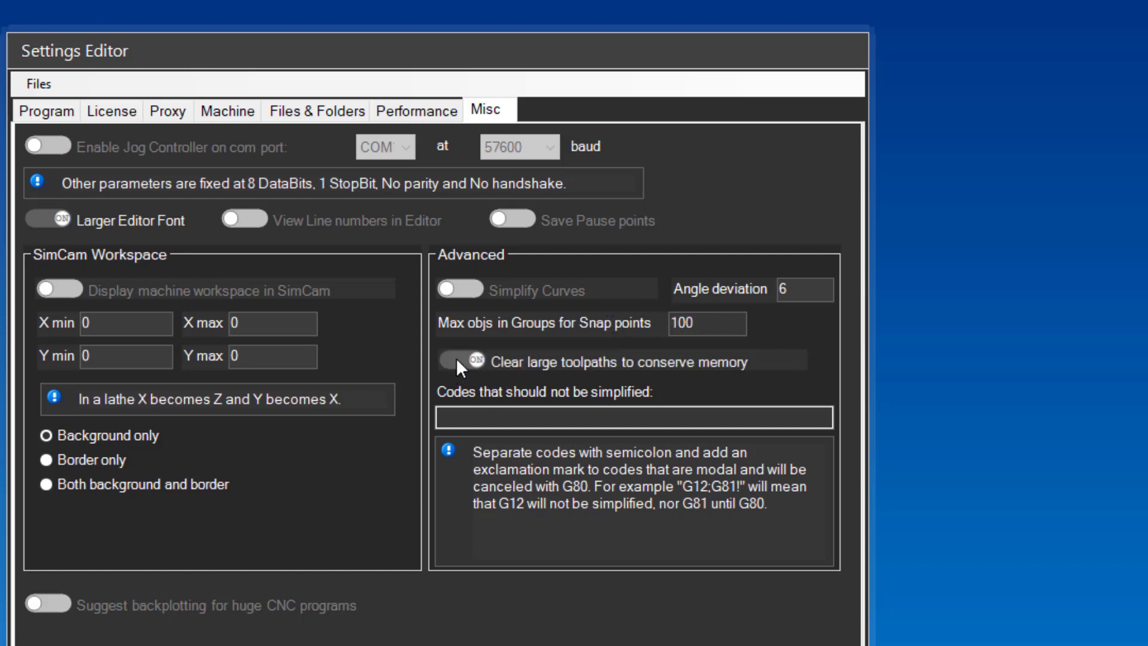
{"action": "left_click", "coordinate": [456, 357]}
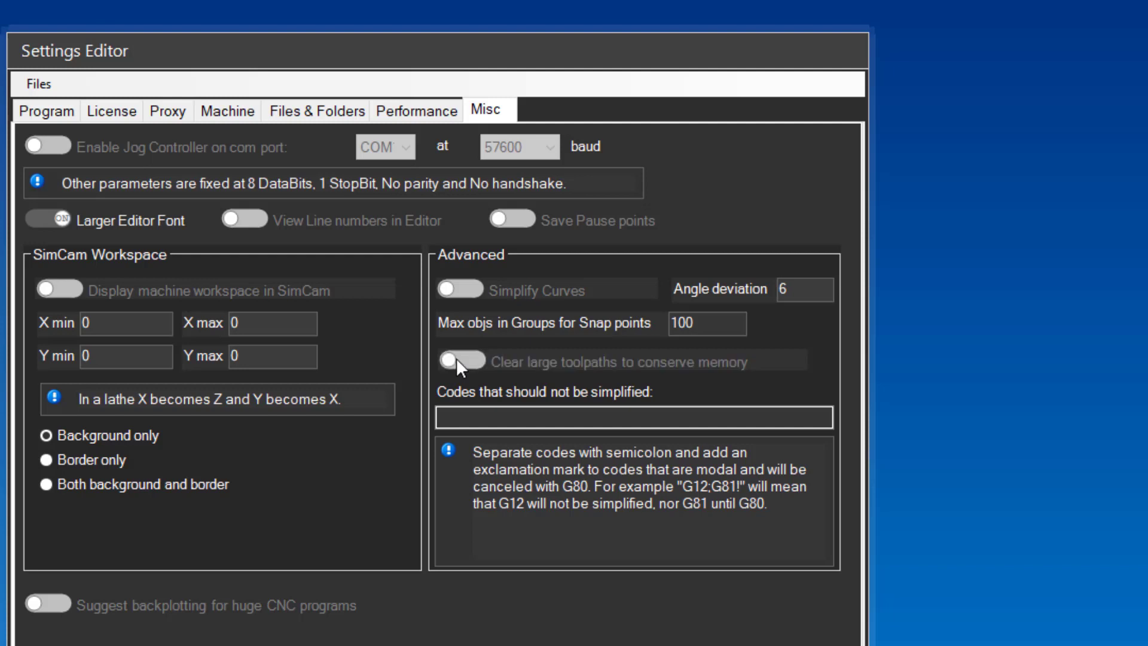
Add G28 to the codes that should not be simplified, leaving Suggest backplotting off.
{"action": "left_click", "coordinate": [460, 416]}
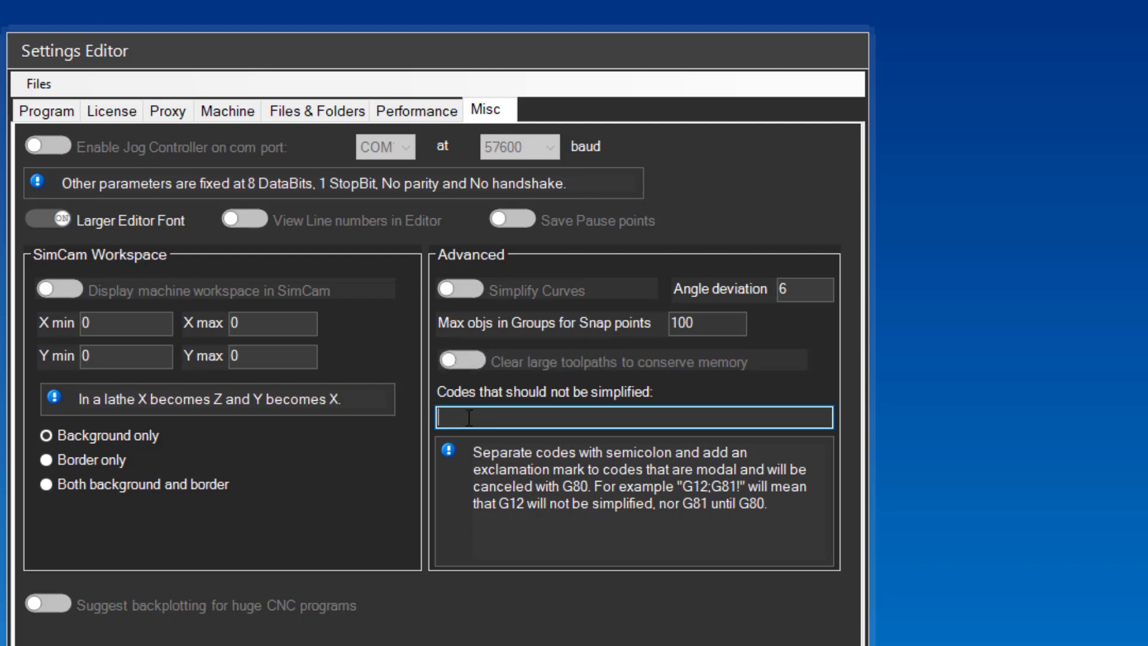
{"action": "type", "text": "G28"}
{"action": "left_click", "coordinate": [41, 601]}
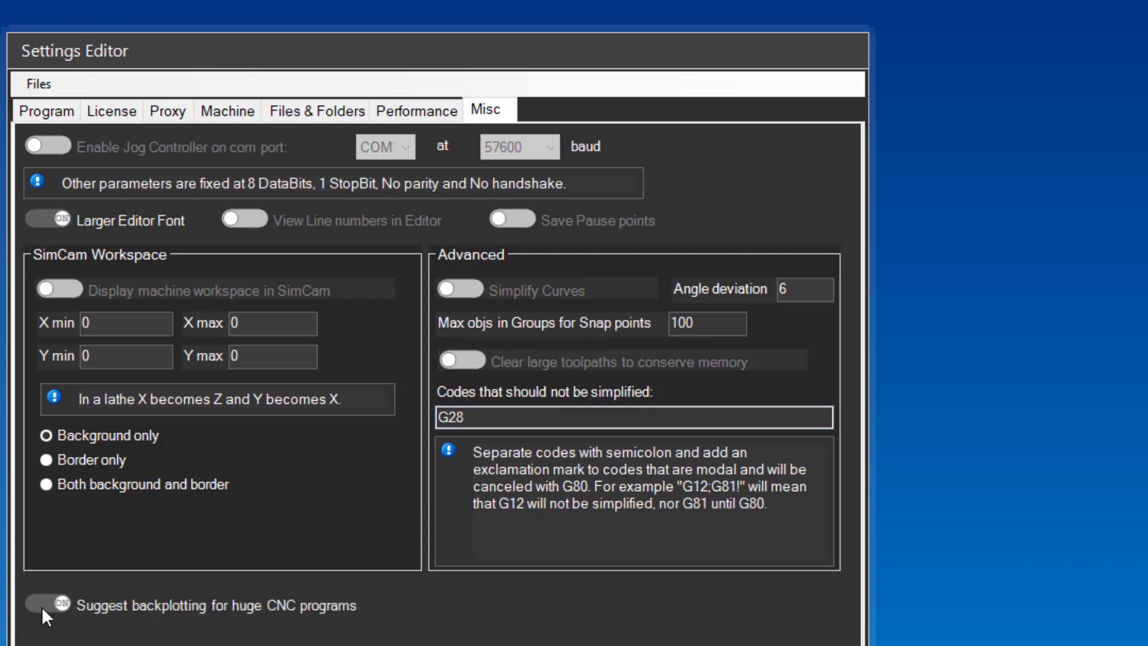
{"action": "left_click", "coordinate": [43, 605]}
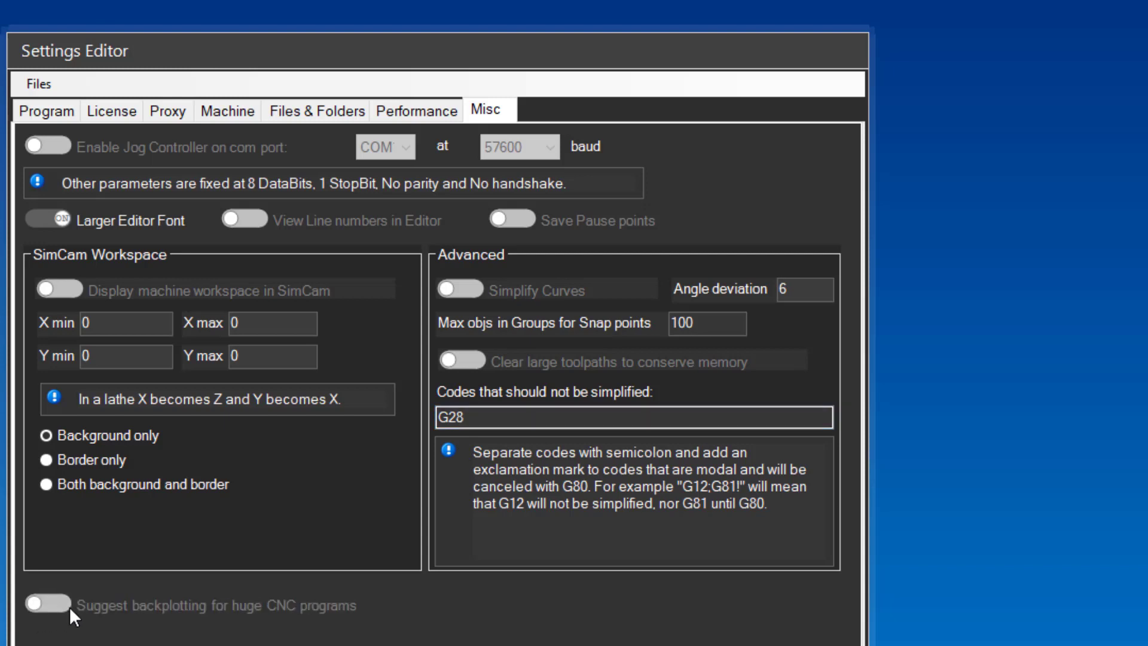